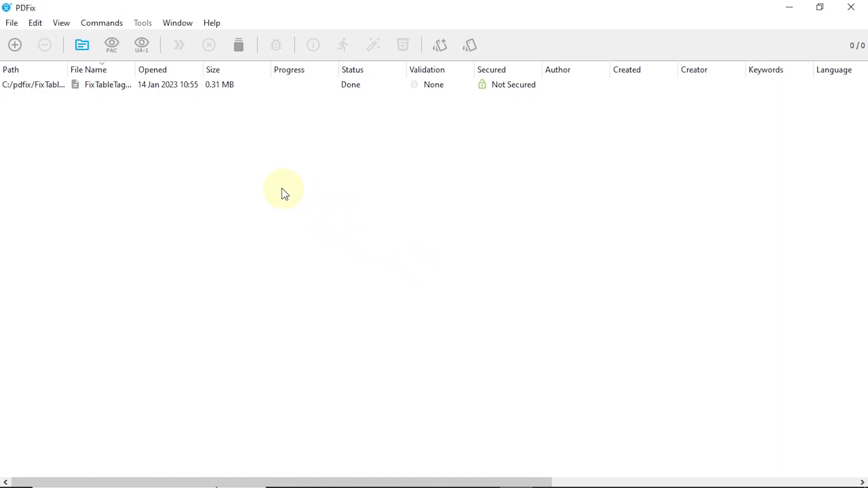
# Step: Open FixTableTagsSample.pdf and expand its tag tree to show the tags inside the Document tag
pyautogui.click(89, 88)
pyautogui.doubleClick(89, 88)
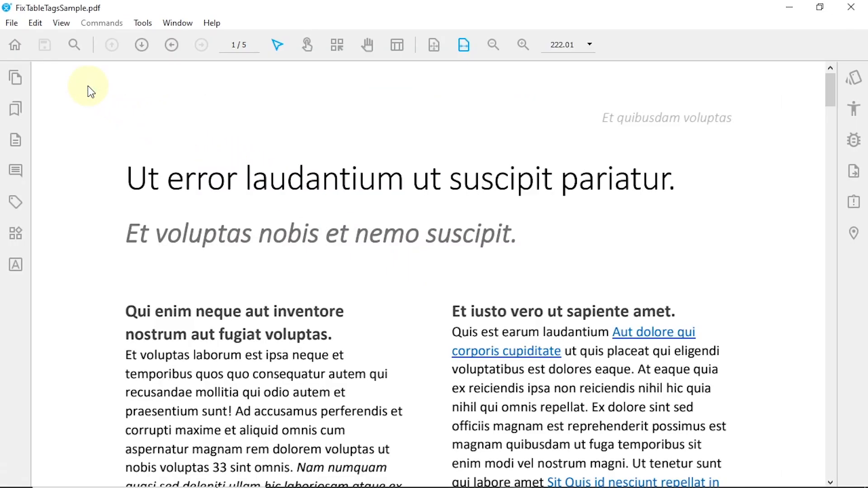
pyautogui.click(16, 201)
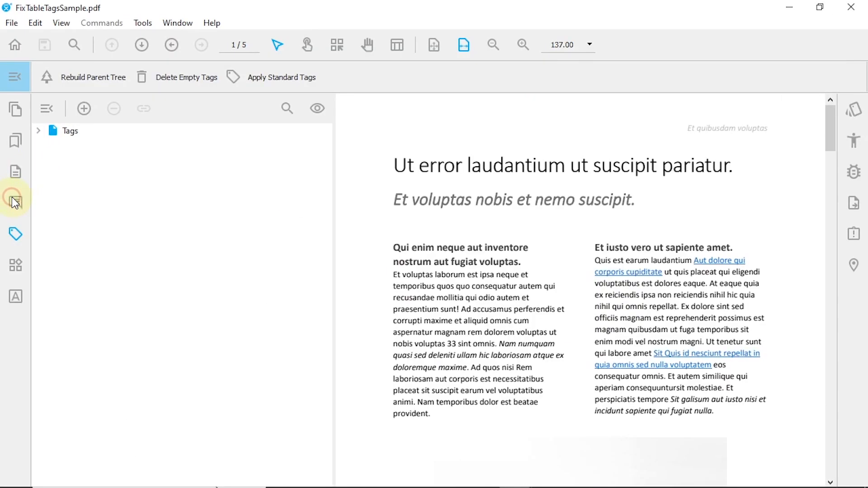
pyautogui.click(38, 131)
pyautogui.click(87, 145)
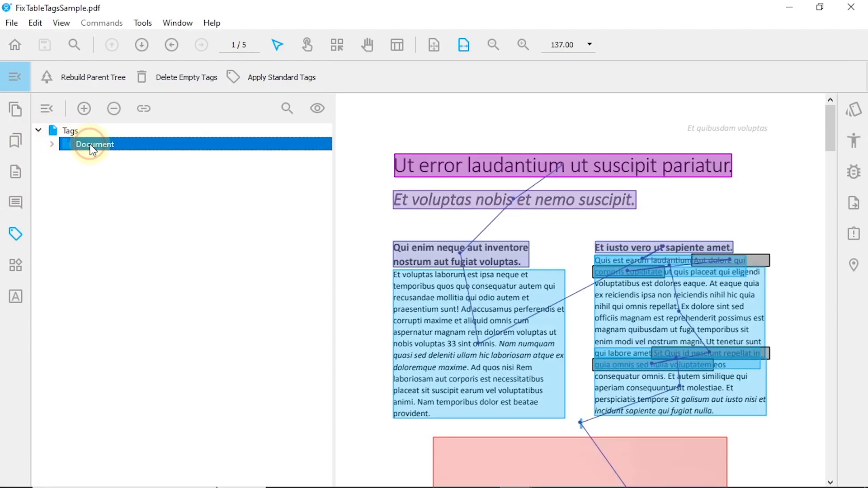
pyautogui.click(52, 144)
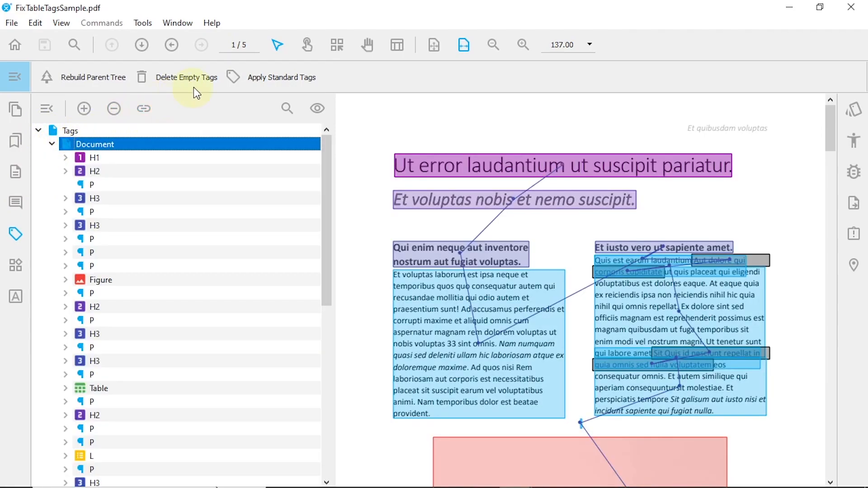
# Step: Run the accessibility validation on the document
pyautogui.click(307, 46)
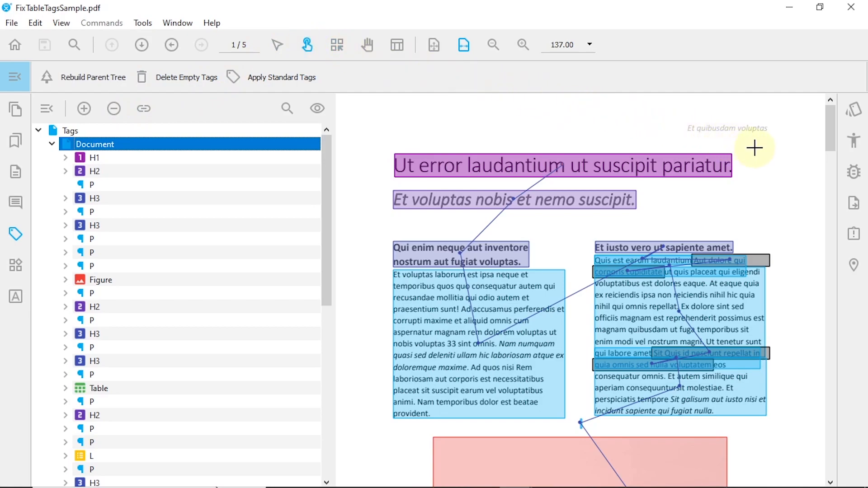
pyautogui.click(854, 174)
pyautogui.click(757, 80)
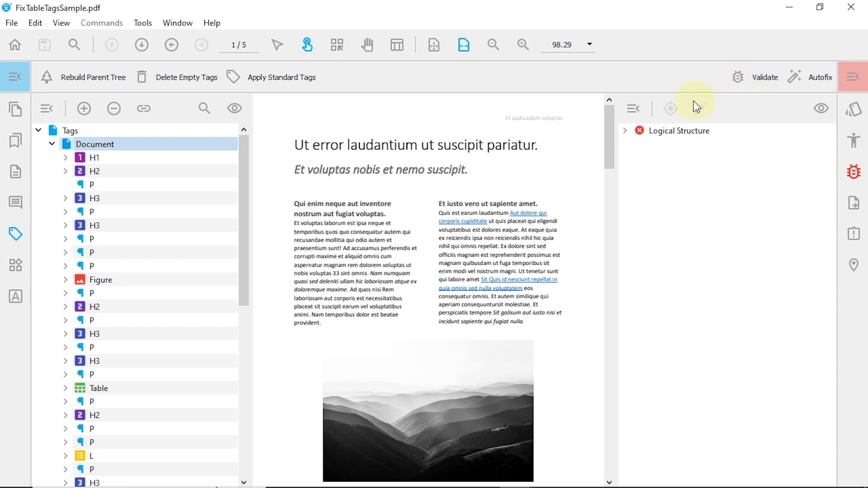
# Step: Expand the logical structure errors down to the table error, display its description, and select the first affected table
pyautogui.click(624, 131)
pyautogui.click(638, 143)
pyautogui.click(653, 157)
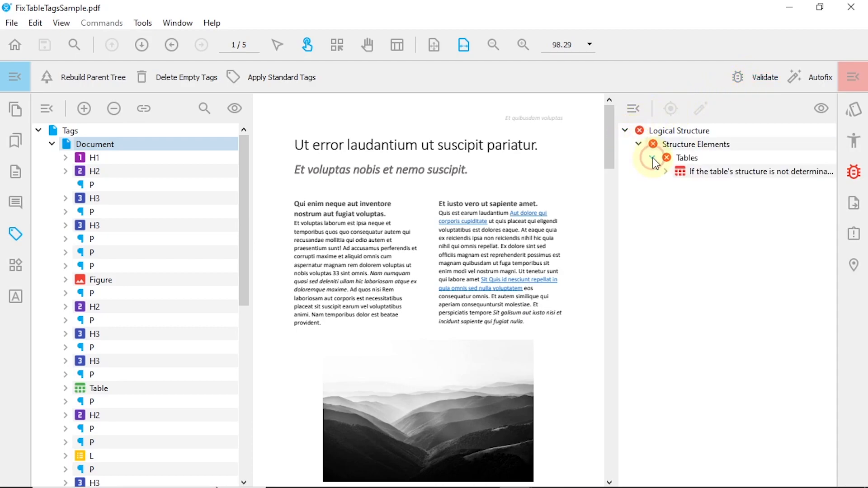
pyautogui.click(708, 172)
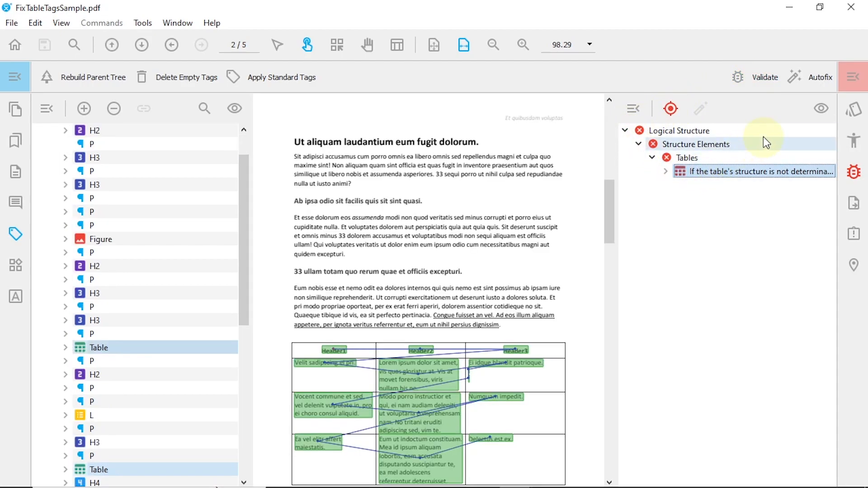
pyautogui.click(821, 110)
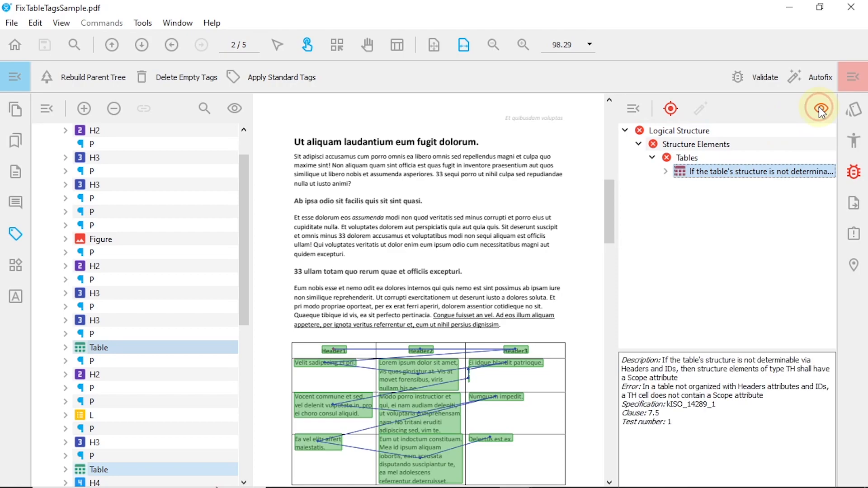
pyautogui.click(666, 172)
pyautogui.click(722, 187)
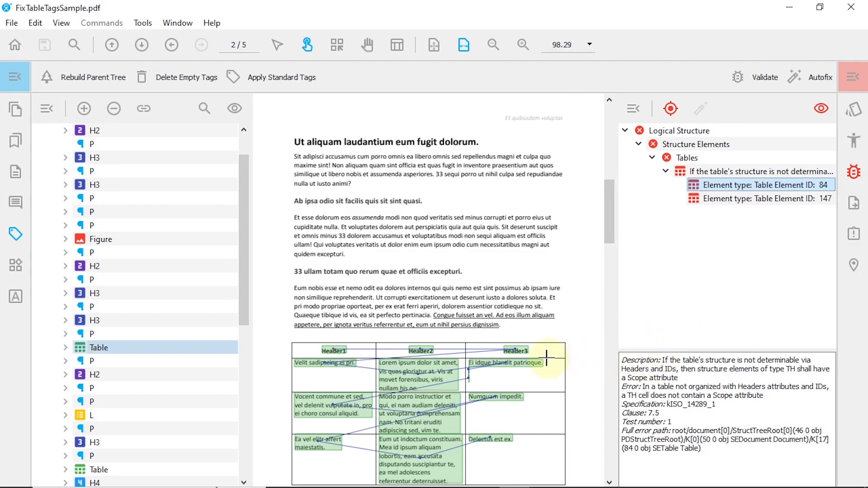
# Step: Expand the affected table tag and all four of its TR rows to examine their cell tags
pyautogui.click(66, 347)
pyautogui.moveTo(243, 212); pyautogui.dragTo(244, 290)
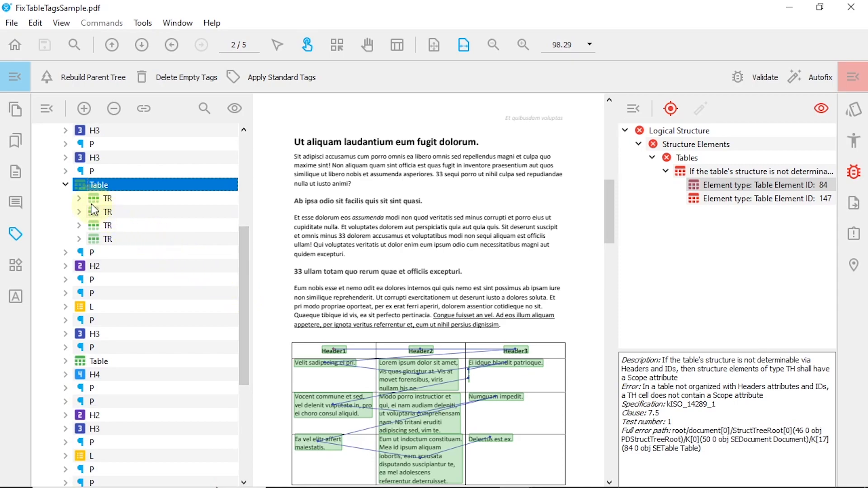
pyautogui.click(80, 199)
pyautogui.click(79, 252)
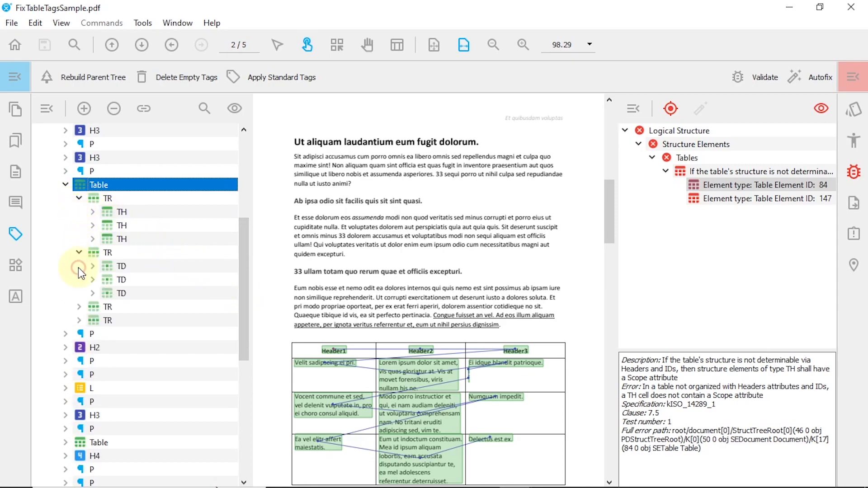
pyautogui.click(79, 307)
pyautogui.click(79, 361)
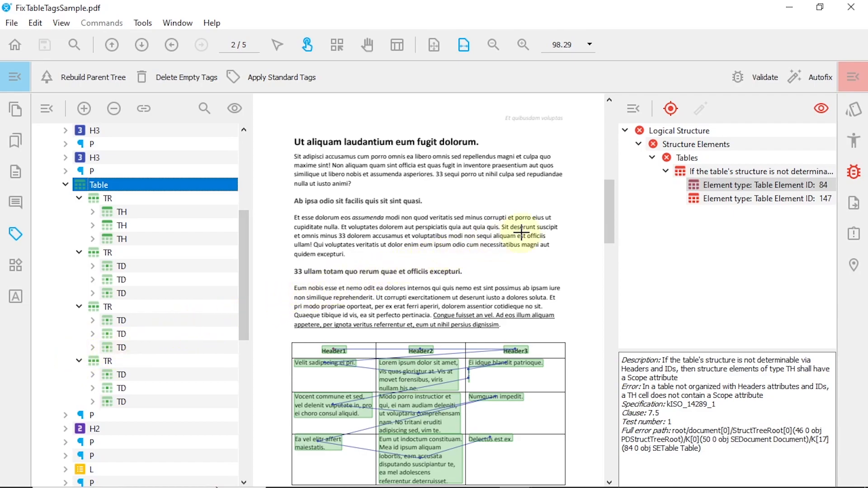
pyautogui.moveTo(608, 208); pyautogui.dragTo(610, 237)
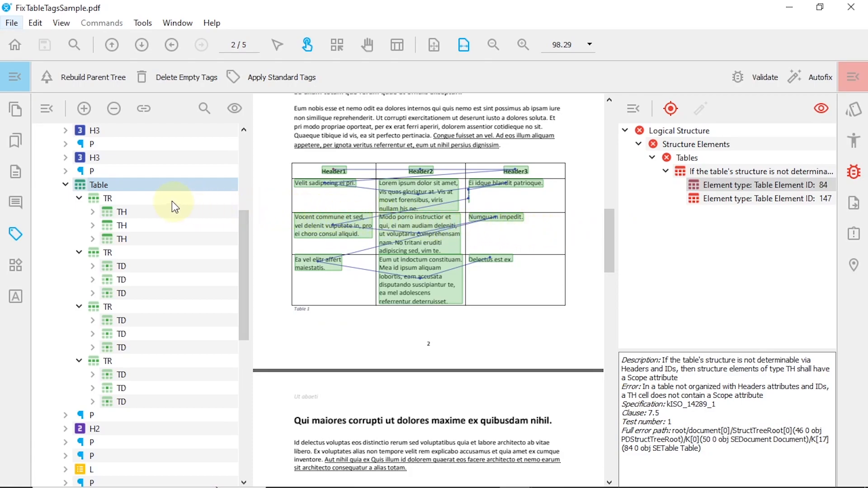
# Step: Check which table content the first two TR rows and their TH and TD cell tags correspond to
pyautogui.click(119, 199)
pyautogui.click(117, 254)
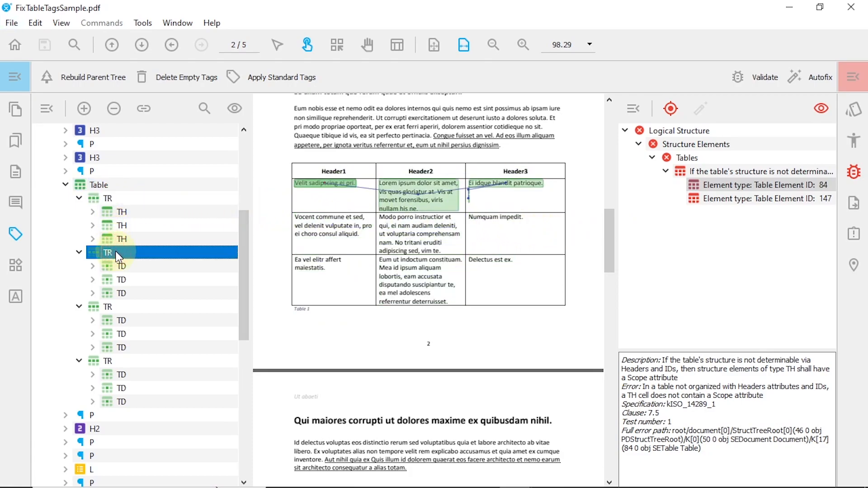
pyautogui.click(132, 211)
pyautogui.click(132, 225)
pyautogui.click(132, 265)
pyautogui.click(134, 281)
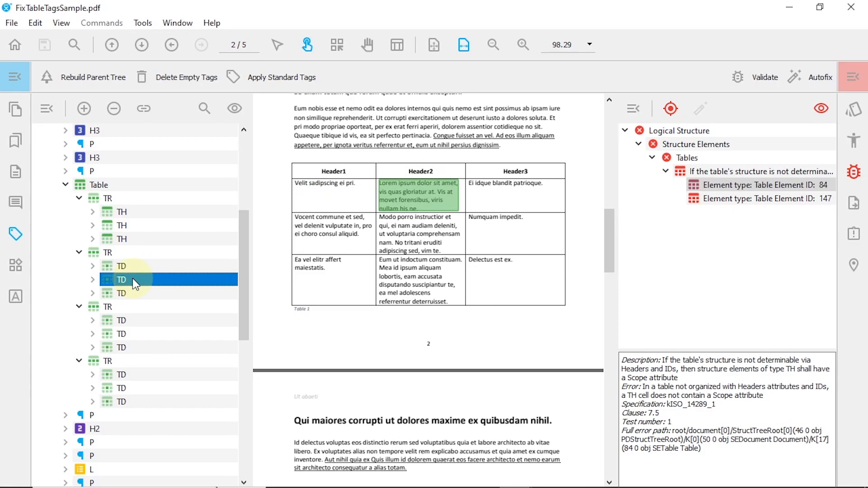
# Step: Select the Header1 TH tag and display its tag attributes
pyautogui.click(132, 213)
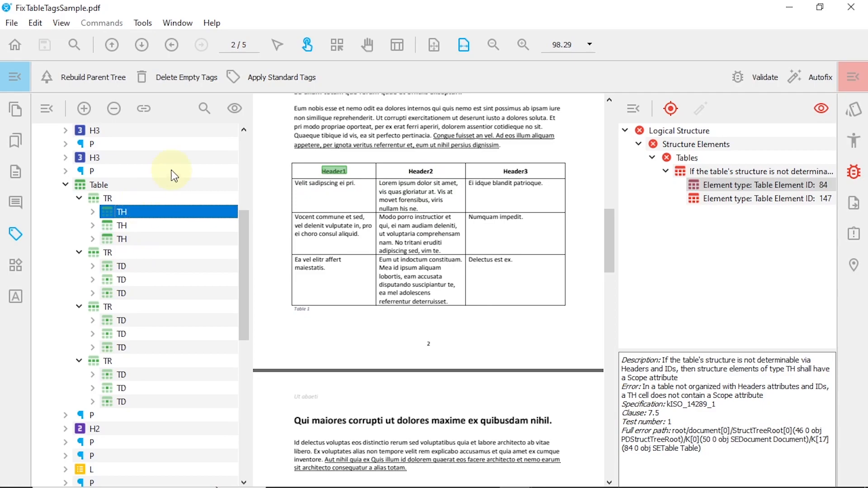
pyautogui.click(234, 111)
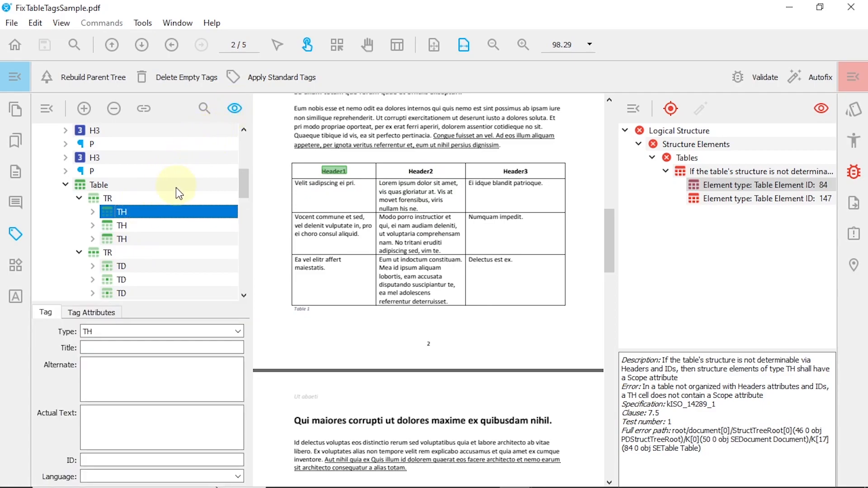
pyautogui.click(89, 313)
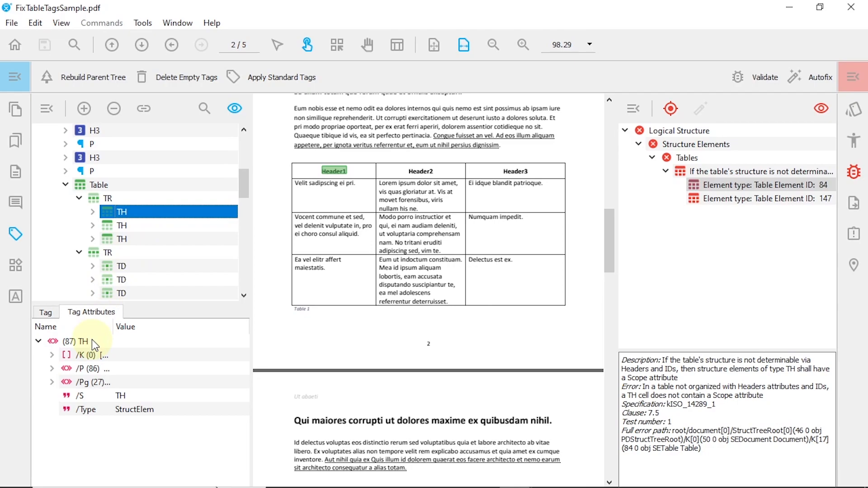
# Step: Add an A key of type dictionary with object type StandardTableAttributes to the Header1 TH tag
pyautogui.rightClick(91, 340)
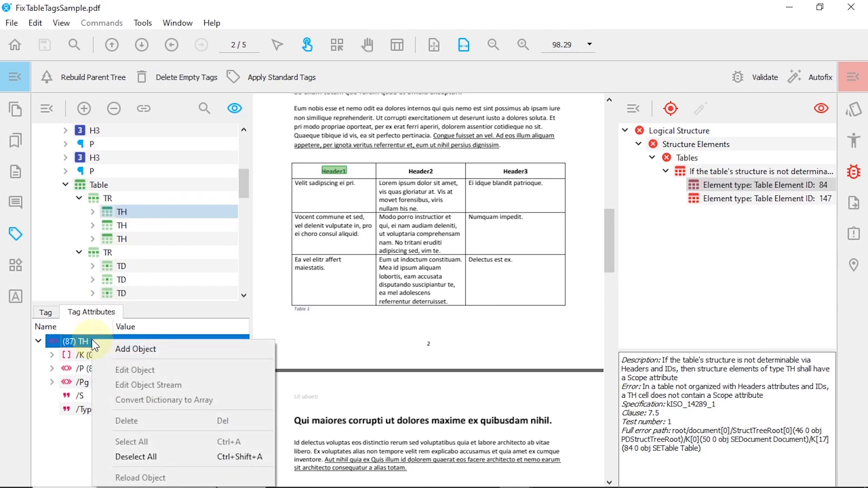
pyautogui.click(159, 351)
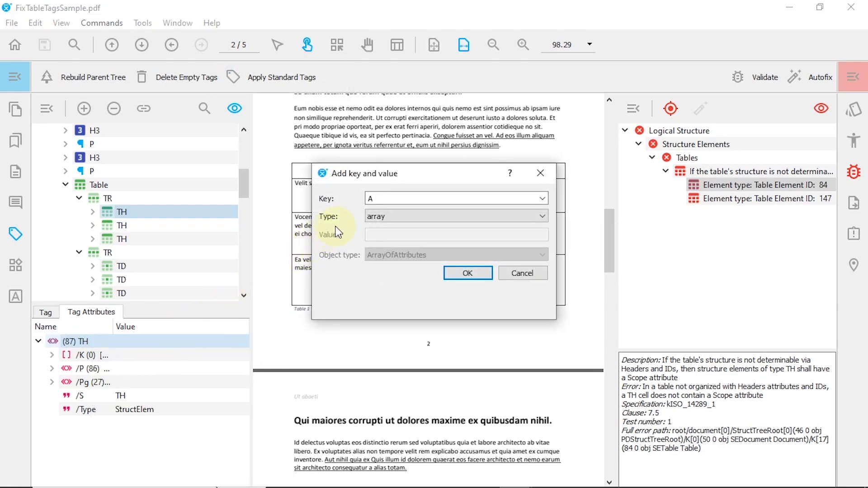
pyautogui.click(543, 217)
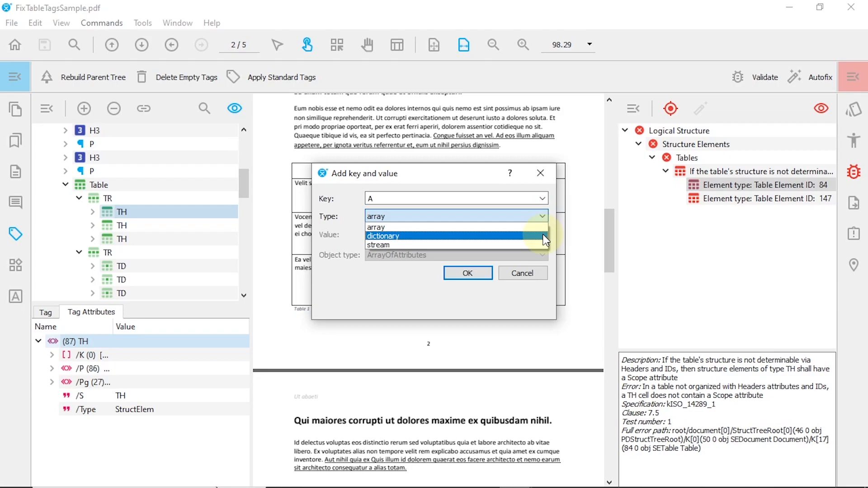
pyautogui.click(543, 235)
pyautogui.click(543, 255)
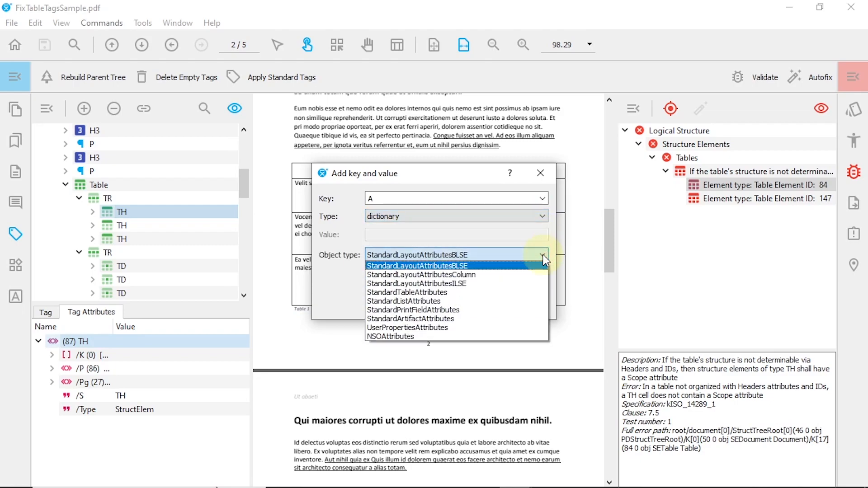
pyautogui.click(543, 293)
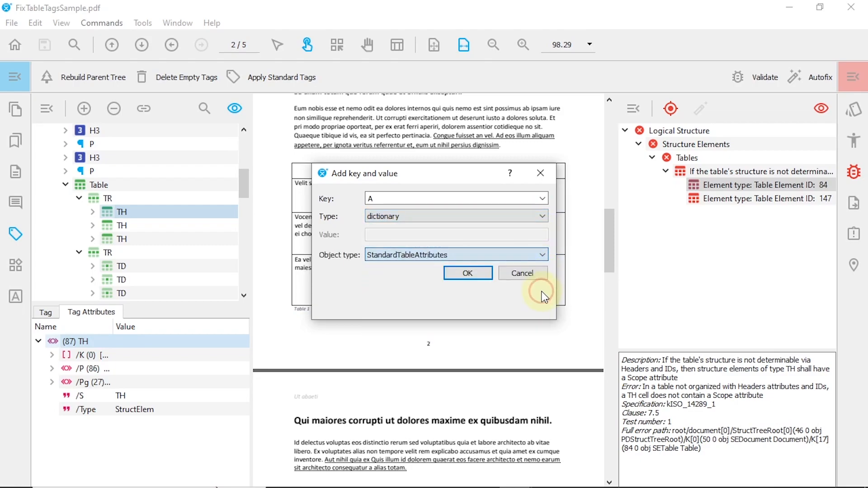
pyautogui.click(468, 273)
pyautogui.click(180, 341)
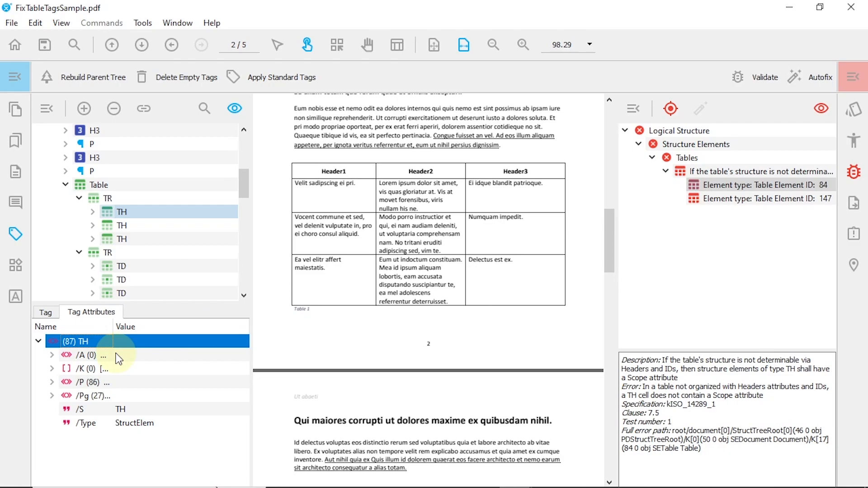
# Step: Add a Scope key with the value Column to the A dictionary of the Header1 TH tag
pyautogui.rightClick(119, 358)
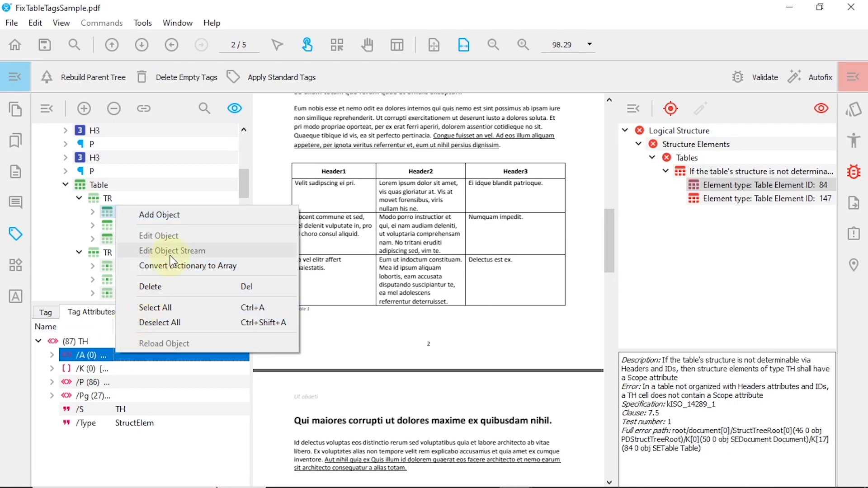
pyautogui.click(194, 216)
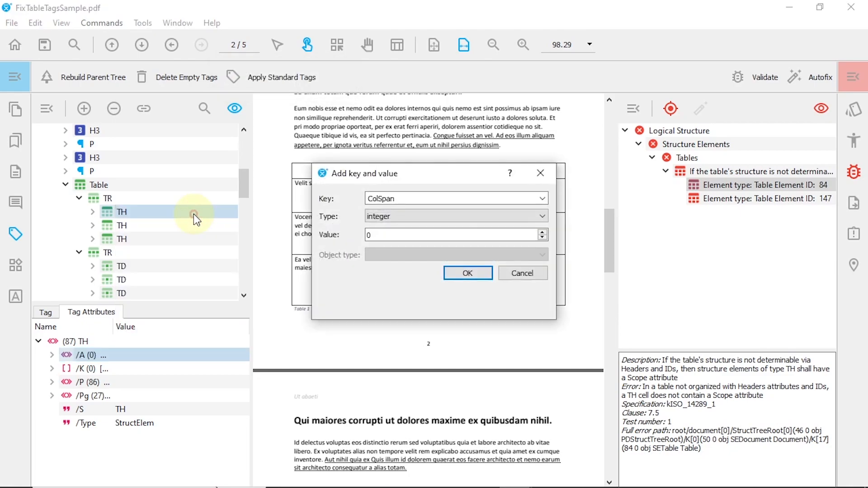
pyautogui.click(543, 199)
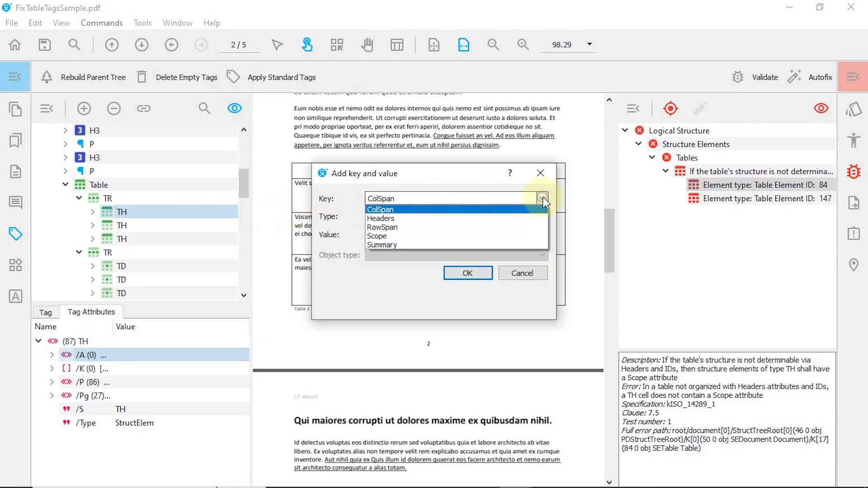
pyautogui.click(544, 236)
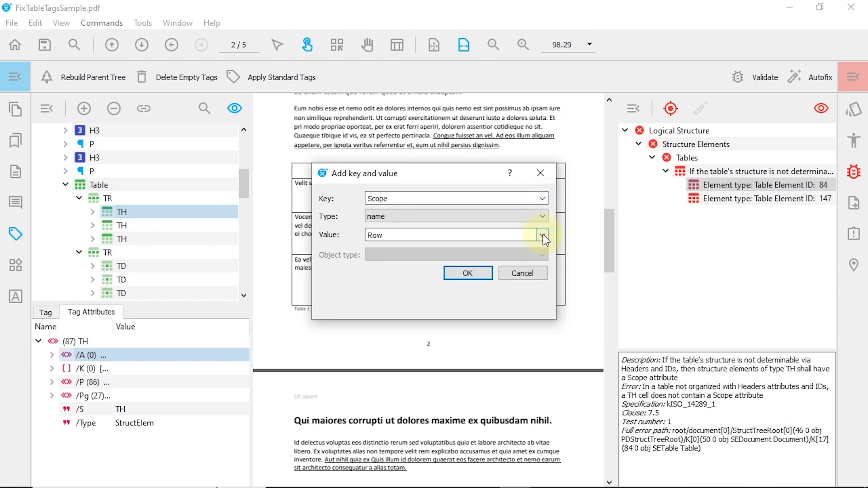
pyautogui.click(543, 235)
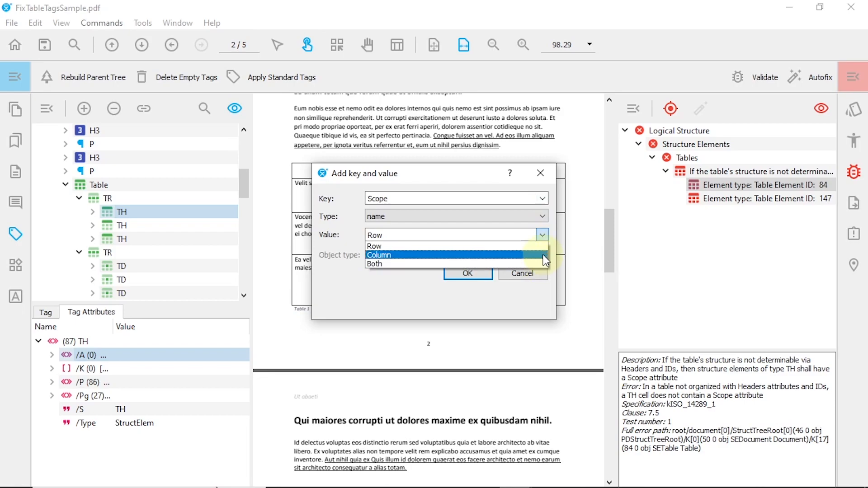
pyautogui.click(538, 255)
pyautogui.click(468, 273)
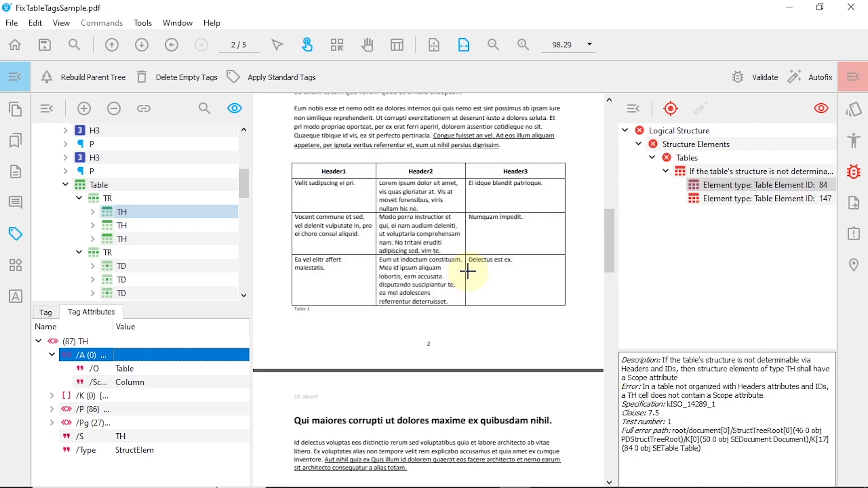
# Step: Add an A key of type dictionary with object type StandardTableAttributes to both the Header2 and Header3 TH tags
pyautogui.click(135, 226)
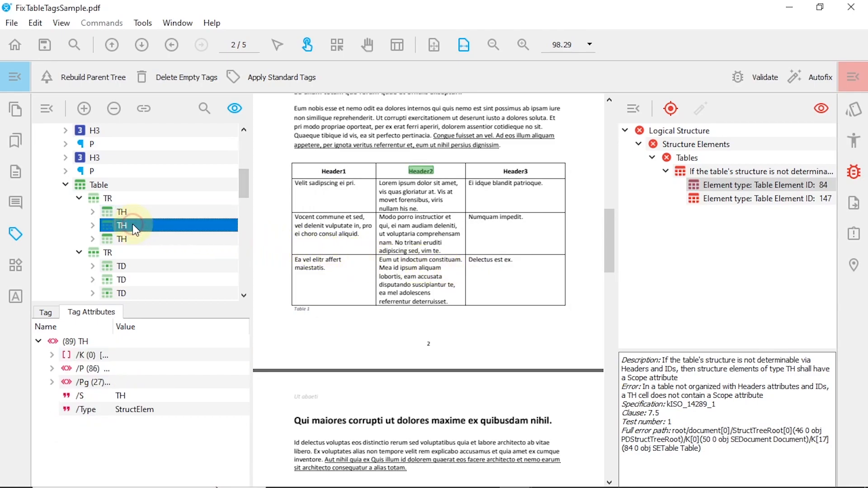
pyautogui.keyDown('shift'); pyautogui.click(133, 239); pyautogui.keyUp('shift')
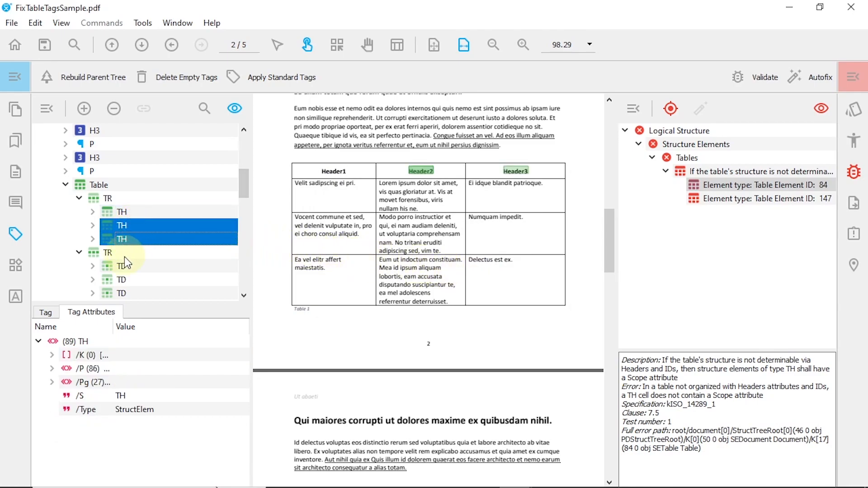
pyautogui.rightClick(105, 342)
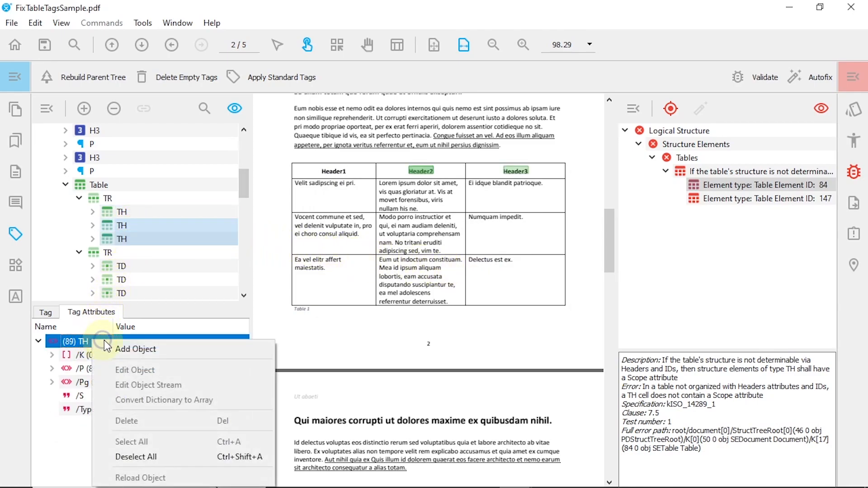
pyautogui.click(144, 348)
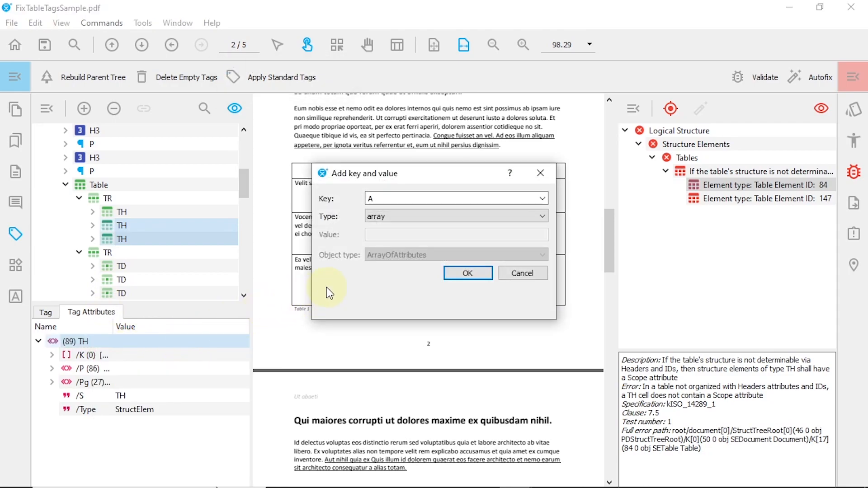
pyautogui.click(543, 216)
pyautogui.click(544, 237)
pyautogui.click(543, 255)
pyautogui.click(543, 292)
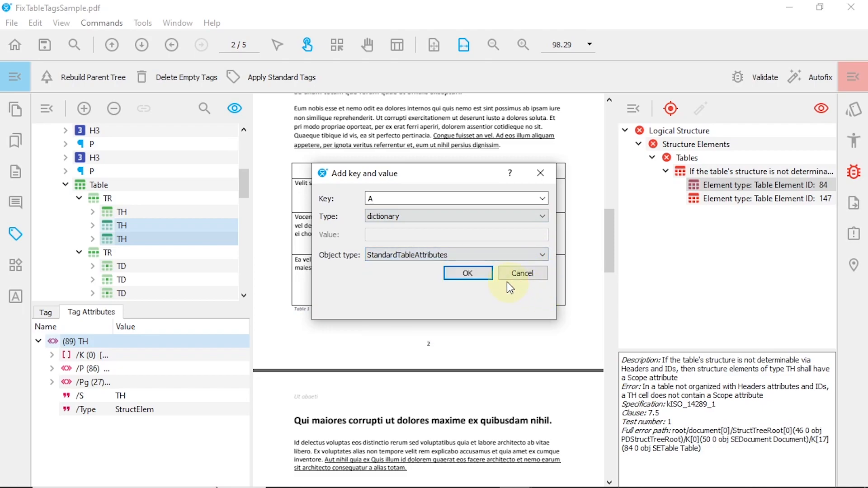
pyautogui.click(468, 274)
# Step: Add a Scope key with the value Column to the A dictionary of the Header2 and Header3 TH tags
pyautogui.rightClick(119, 354)
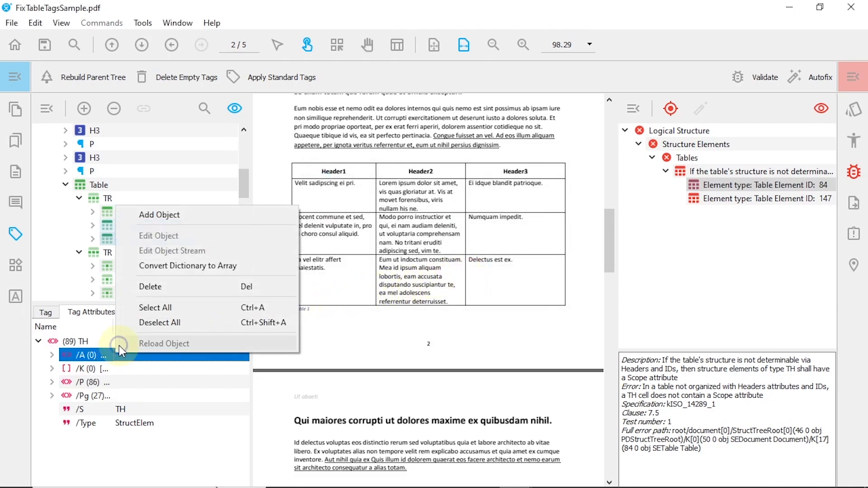
pyautogui.click(193, 213)
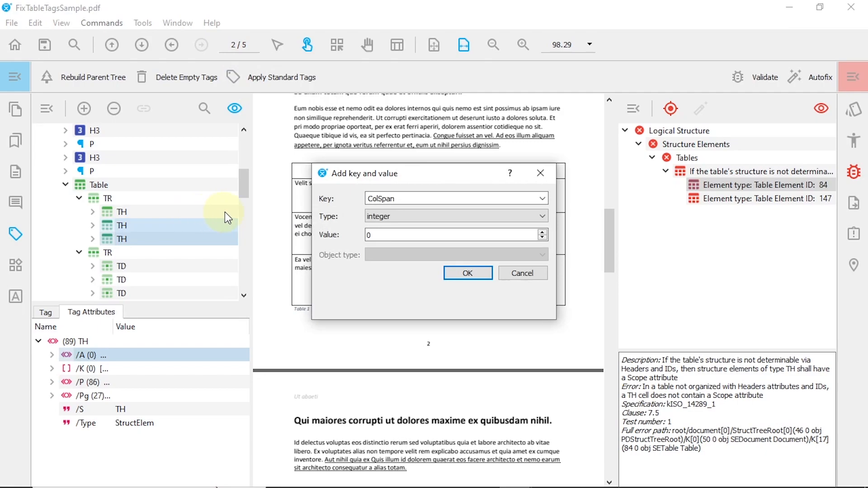
pyautogui.click(543, 198)
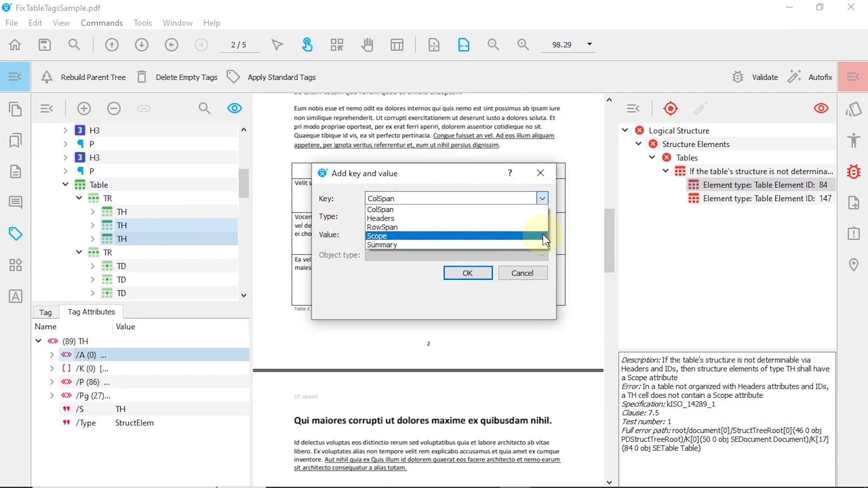
pyautogui.click(544, 234)
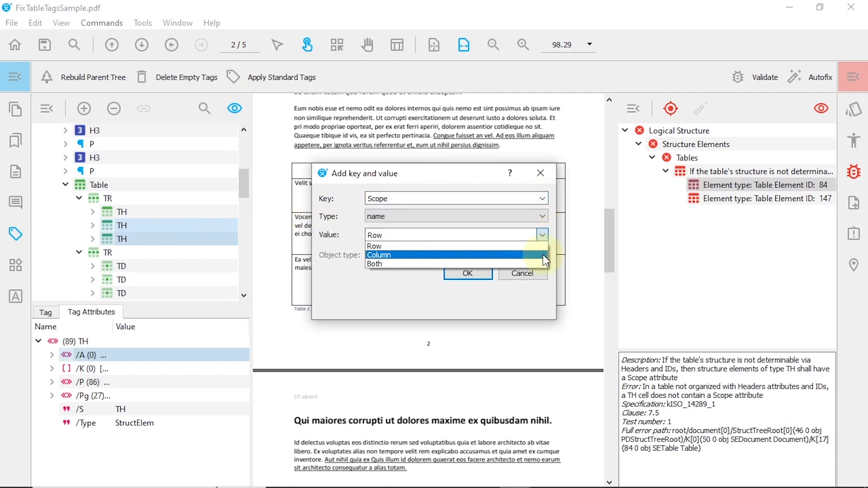
pyautogui.click(535, 256)
pyautogui.click(467, 273)
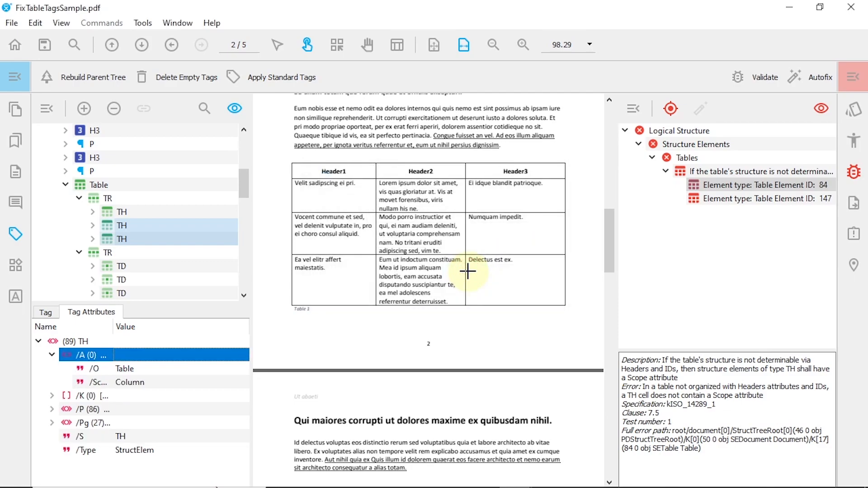
# Step: Collapse the corrected Table tag, hide the tag properties and validate the document again
pyautogui.click(65, 184)
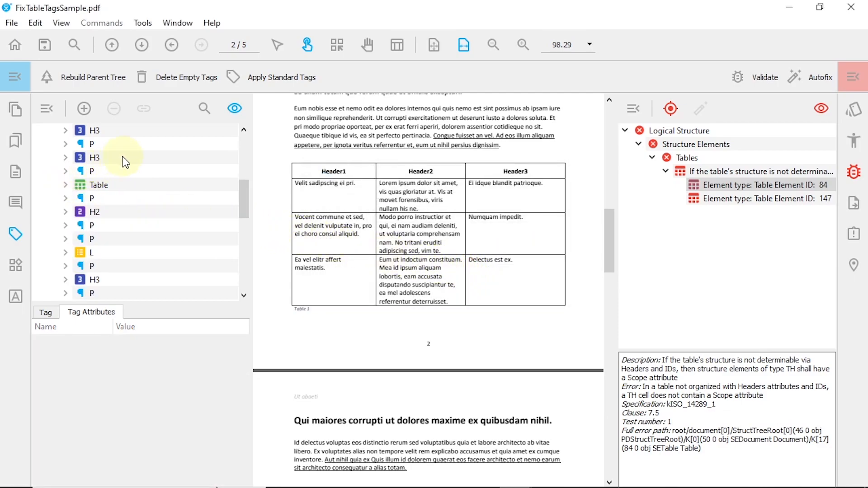
pyautogui.click(234, 108)
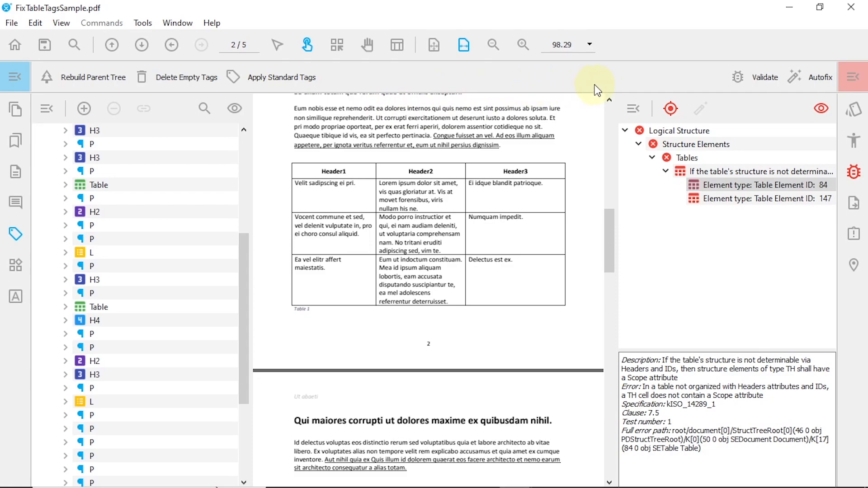
pyautogui.click(741, 81)
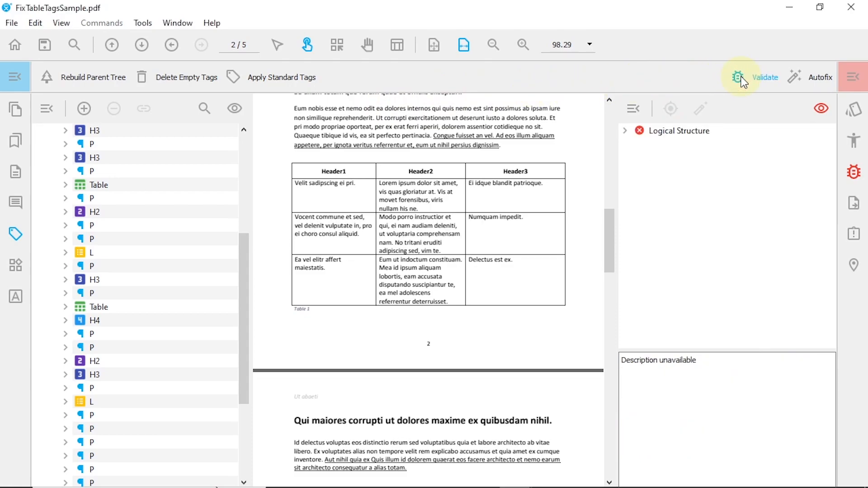
# Step: Expand the Logical Structure validation results down to the table error for Element ID 147 and view the affected table
pyautogui.click(625, 131)
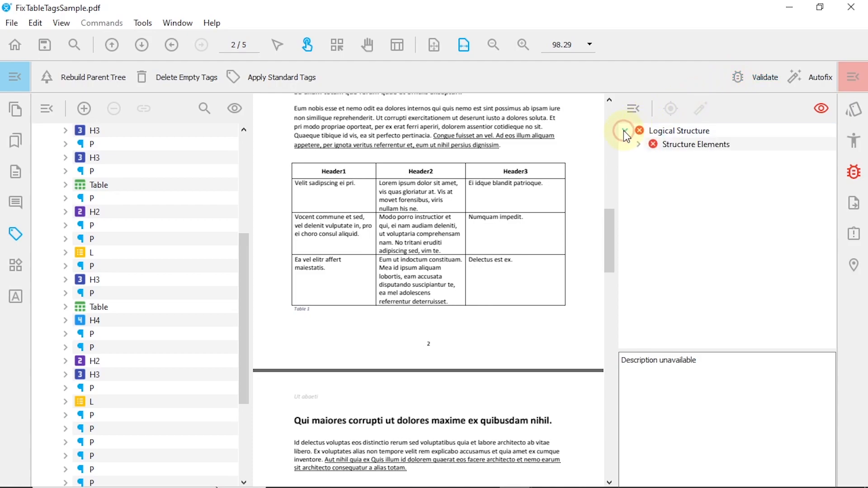
pyautogui.click(638, 145)
pyautogui.click(652, 157)
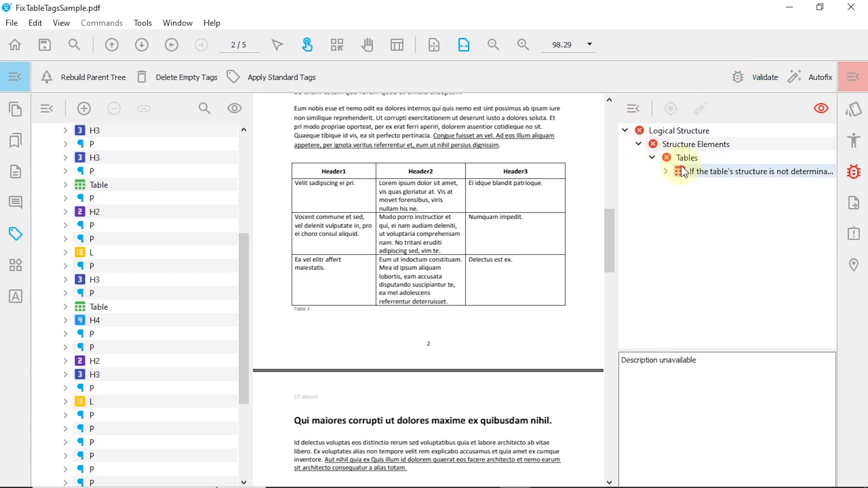
pyautogui.click(704, 176)
pyautogui.click(665, 171)
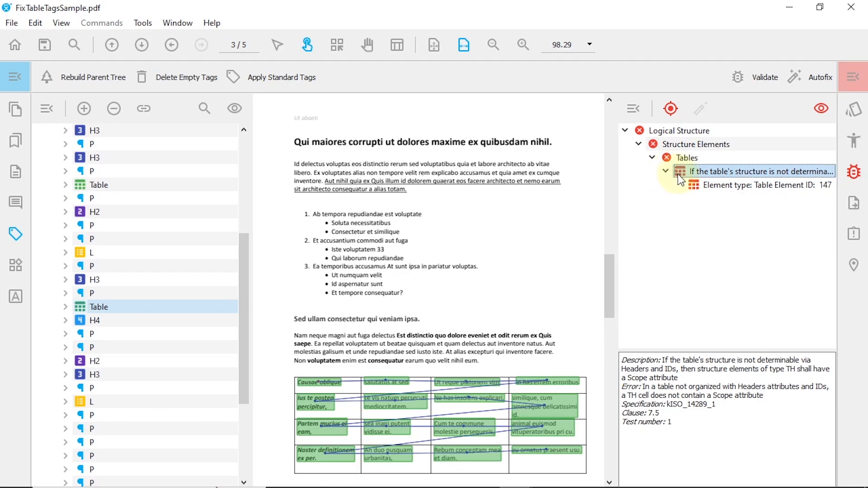
pyautogui.click(718, 186)
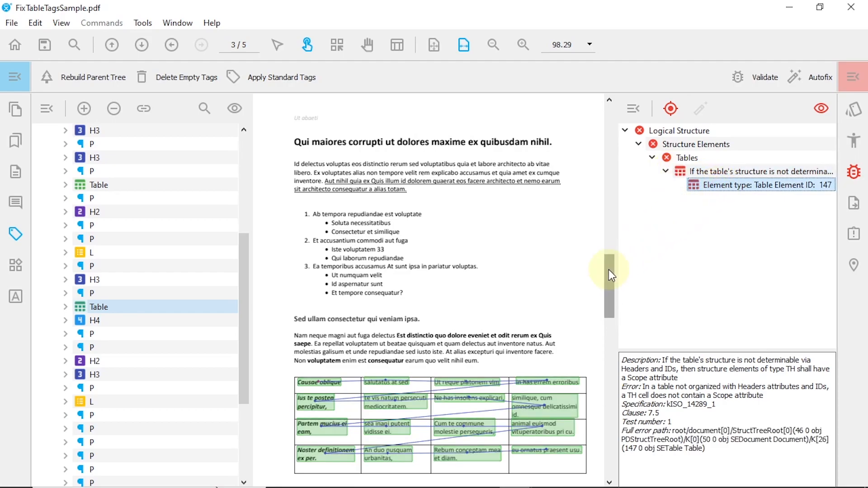
pyautogui.moveTo(608, 269); pyautogui.dragTo(611, 291)
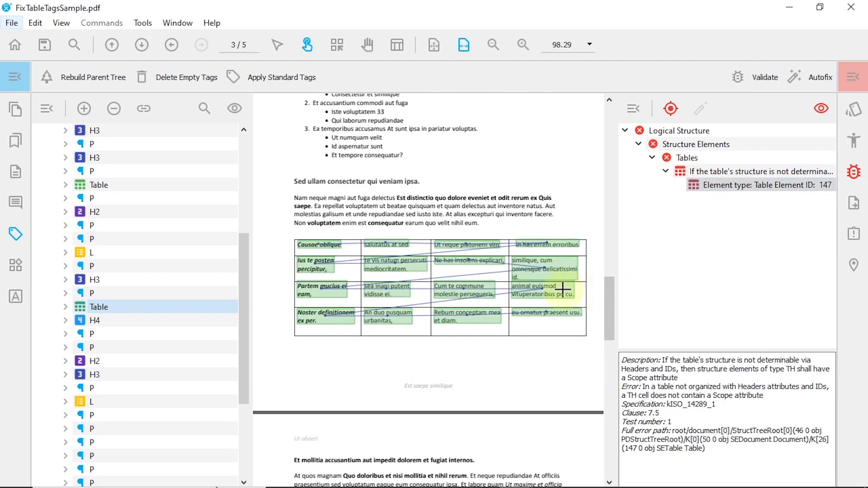
# Step: Expand the Table tag of the page 3 table and all its TR rows to show their cell tags
pyautogui.moveTo(242, 280); pyautogui.dragTo(244, 351)
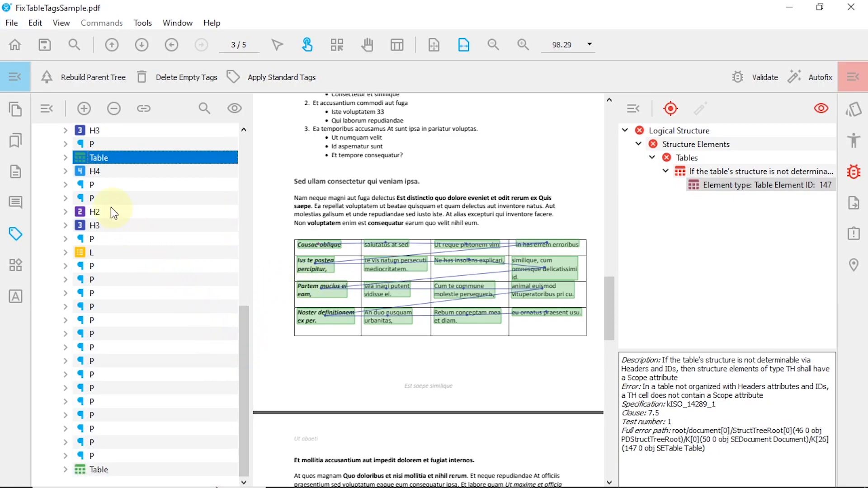
pyautogui.click(65, 157)
pyautogui.click(79, 171)
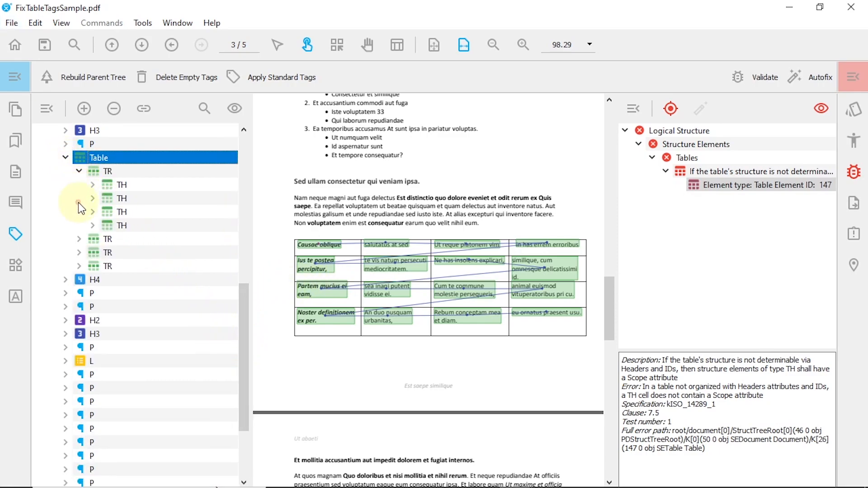
pyautogui.click(79, 239)
pyautogui.click(79, 307)
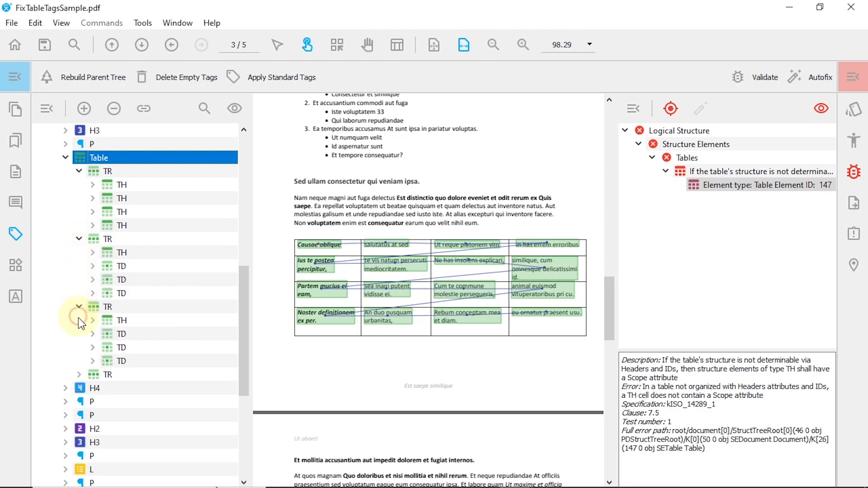
pyautogui.click(79, 373)
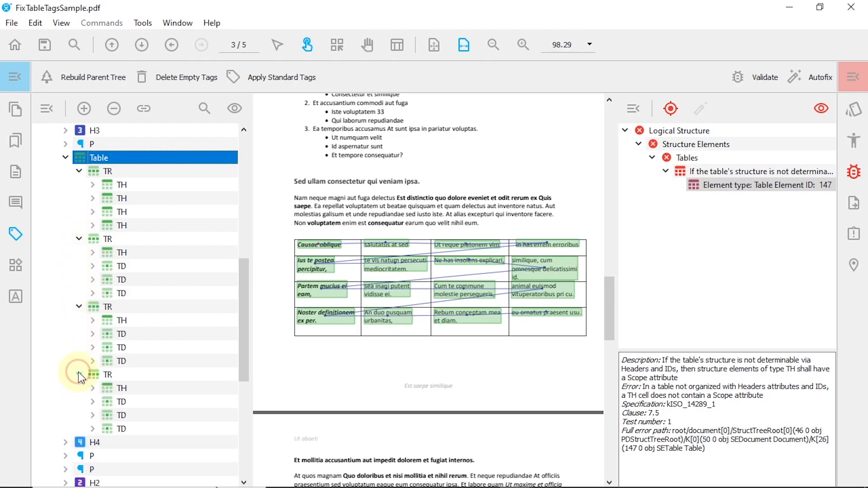
# Step: Check which table cells the TH tags in the four TR rows correspond to
pyautogui.click(136, 185)
pyautogui.click(136, 211)
pyautogui.click(136, 225)
pyautogui.click(137, 253)
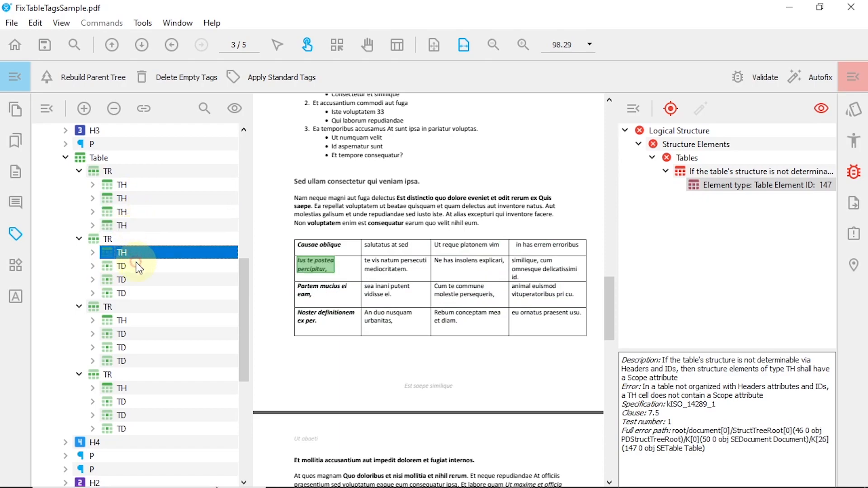
pyautogui.click(136, 320)
pyautogui.click(139, 389)
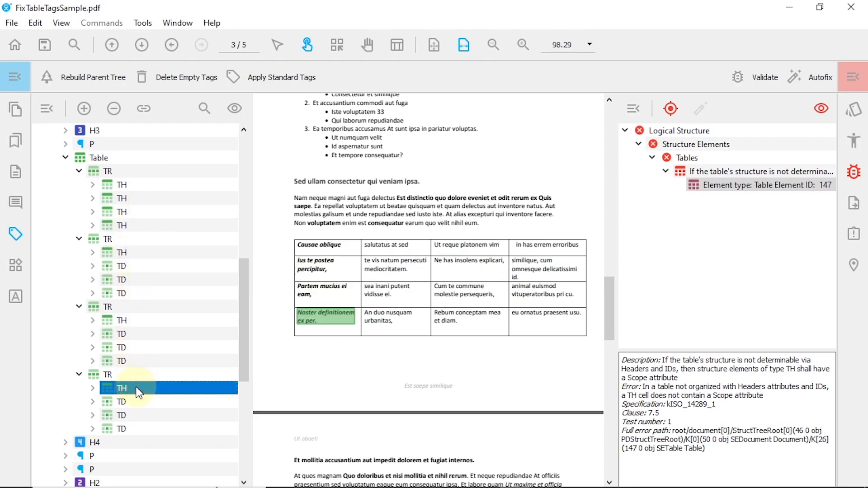
# Step: Change the tags of the first-row cells "salutatus at sed" and "Ut reque platonem vim" to TD
pyautogui.click(138, 200)
pyautogui.click(156, 198)
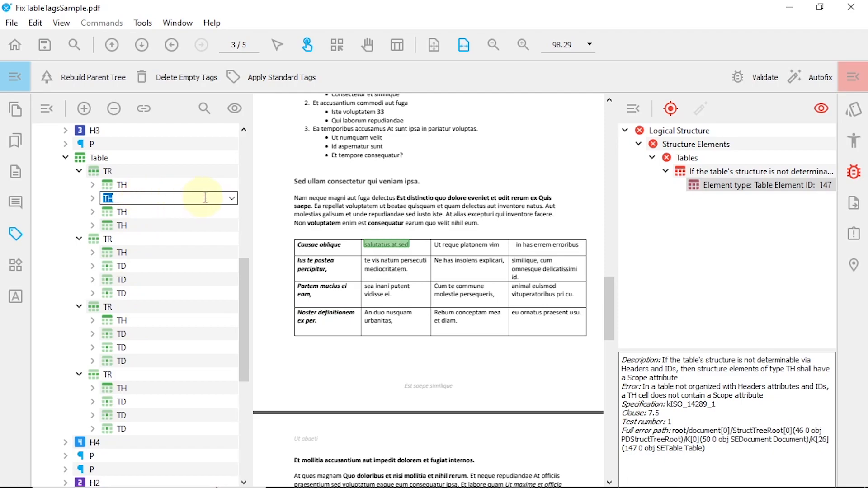
pyautogui.click(232, 198)
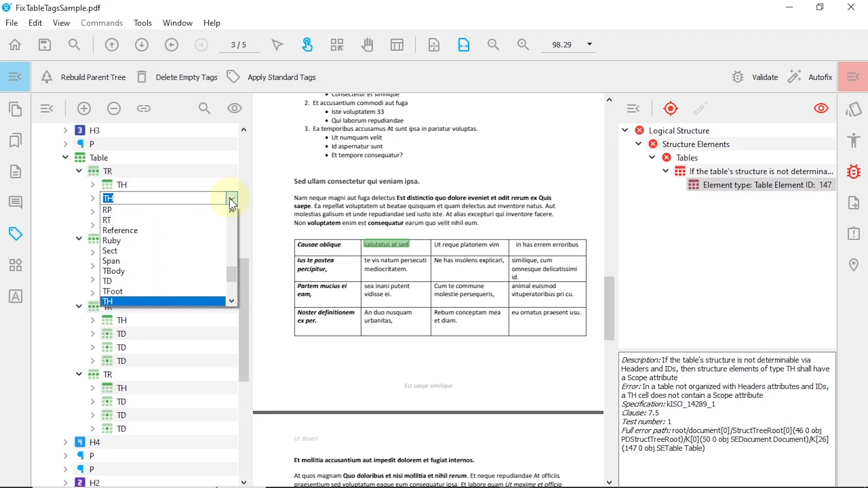
pyautogui.click(180, 280)
pyautogui.click(137, 212)
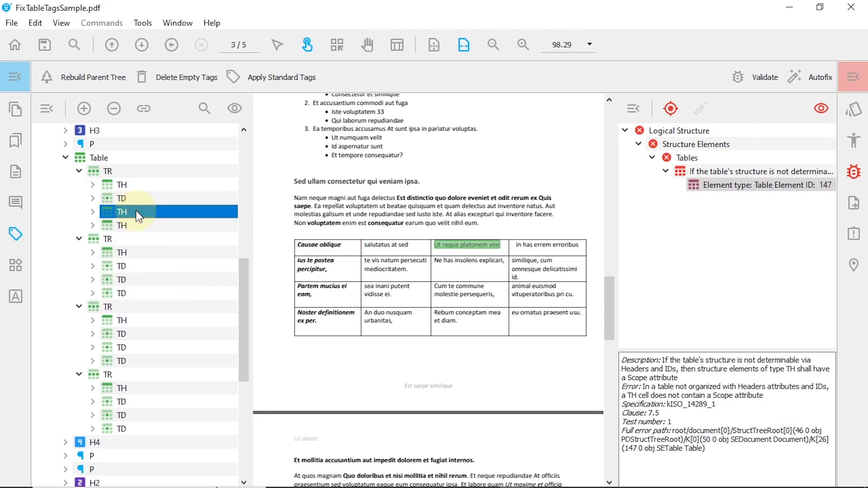
pyautogui.click(136, 212)
pyautogui.click(231, 212)
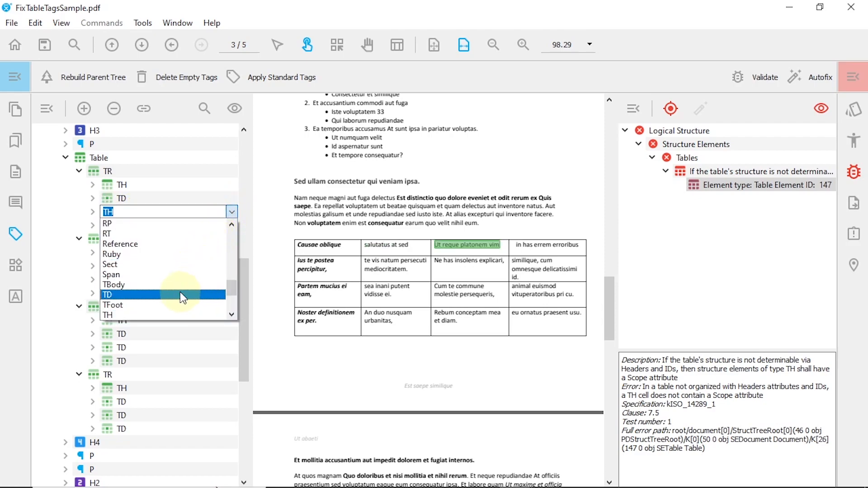
pyautogui.click(180, 295)
# Step: Change the tag of the first-row cell "in has errem erroribus" to TD
pyautogui.click(135, 225)
pyautogui.click(182, 225)
pyautogui.click(231, 225)
pyautogui.scroll(-5, 191, 286)
pyautogui.click(180, 305)
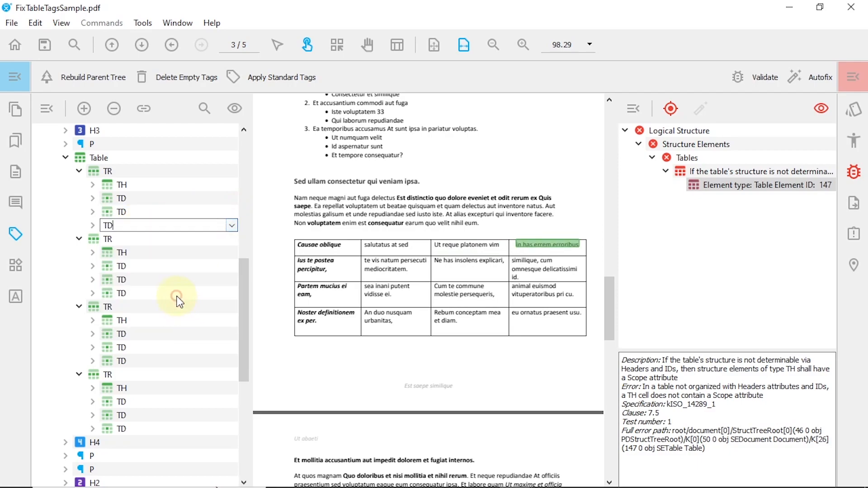
# Step: Select the TH tags of all four rows together and display their tag attributes
pyautogui.click(137, 185)
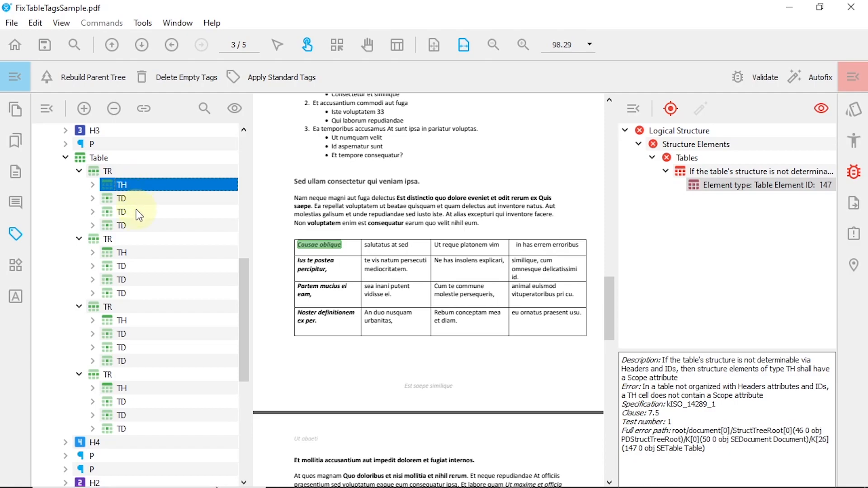
pyautogui.keyDown('ctrl'); pyautogui.click(137, 253); pyautogui.keyUp('ctrl')
pyautogui.keyDown('ctrl'); pyautogui.click(137, 322); pyautogui.keyUp('ctrl')
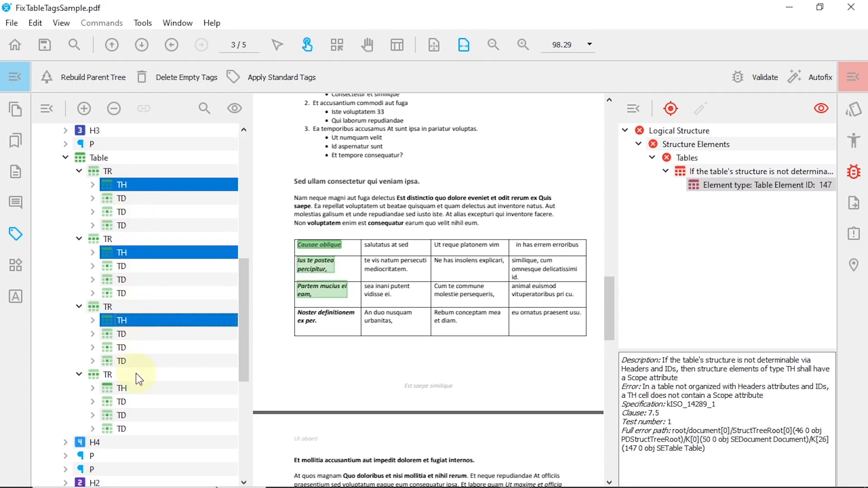
pyautogui.keyDown('ctrl'); pyautogui.click(136, 388); pyautogui.keyUp('ctrl')
pyautogui.click(235, 108)
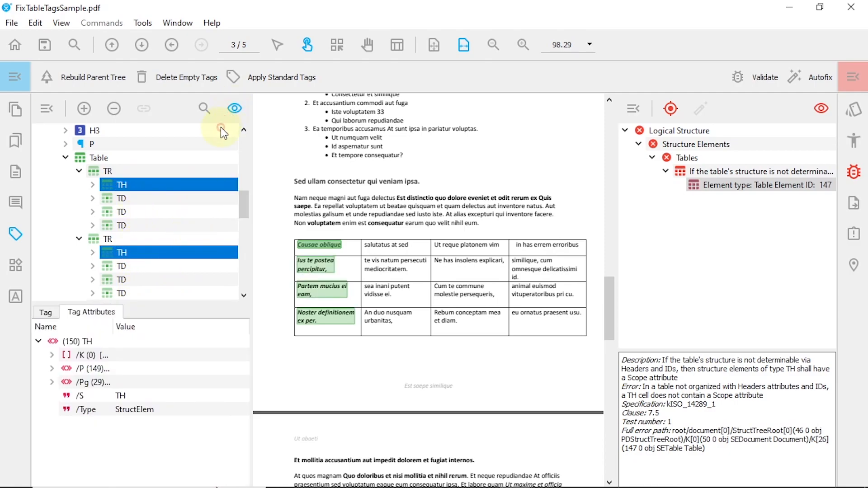
# Step: Add an A key of type dictionary with object type StandardTableAttributes to the selected TH tags
pyautogui.rightClick(90, 341)
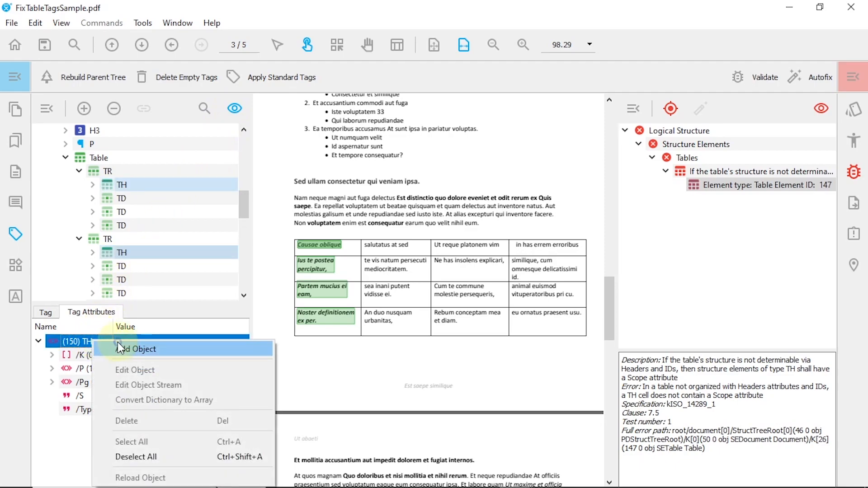
pyautogui.click(156, 350)
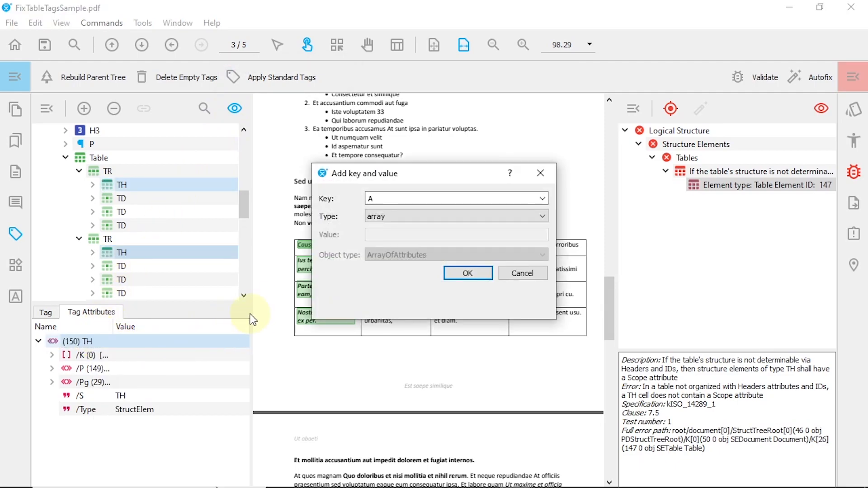
pyautogui.click(543, 216)
pyautogui.click(543, 234)
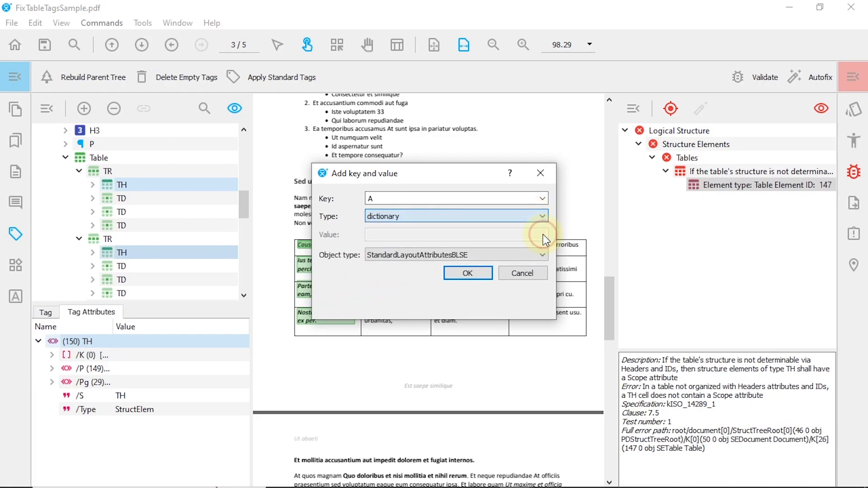
pyautogui.click(542, 254)
pyautogui.click(544, 284)
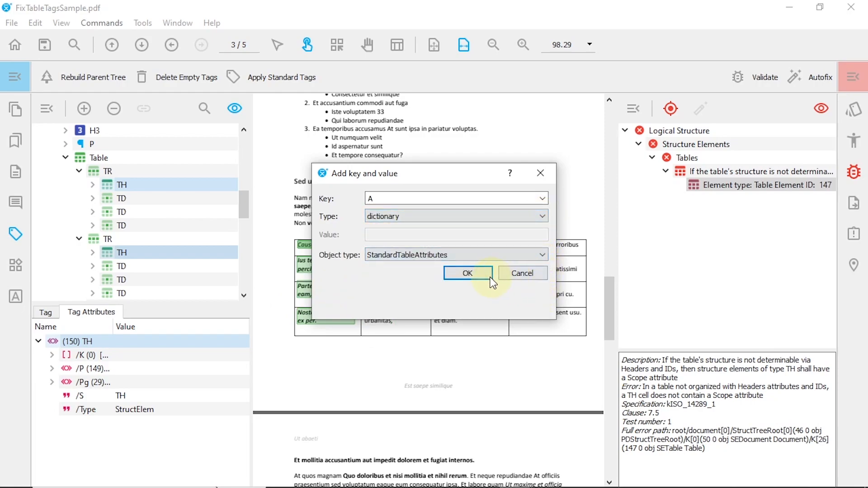
pyautogui.click(466, 272)
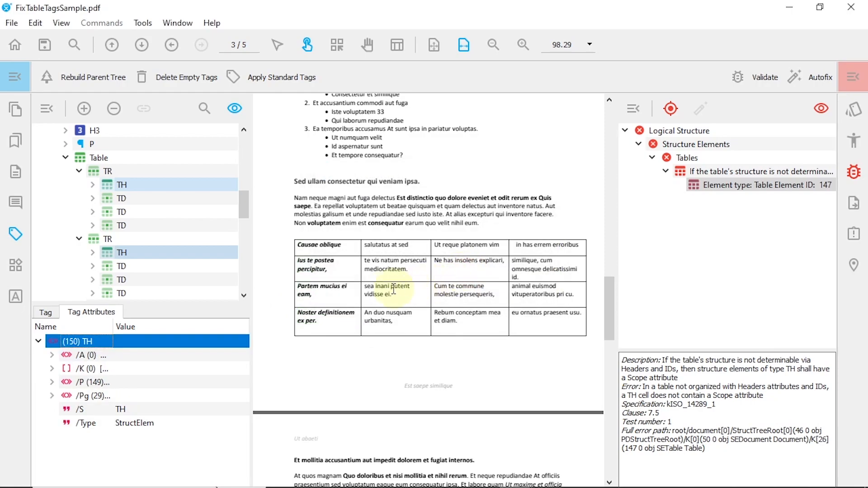
# Step: Add a Scope key of type name with the value Row to the new A dictionary of the TH tags
pyautogui.rightClick(135, 351)
pyautogui.click(194, 213)
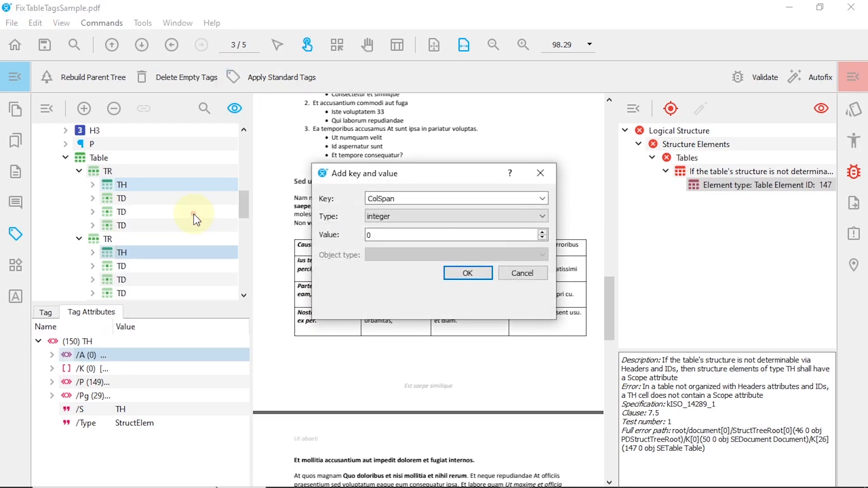
pyautogui.click(541, 198)
pyautogui.click(544, 236)
pyautogui.click(542, 235)
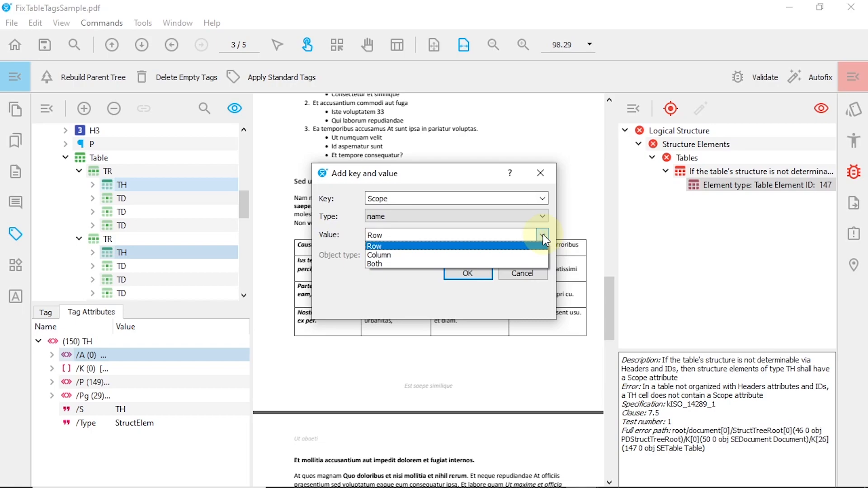
pyautogui.click(543, 246)
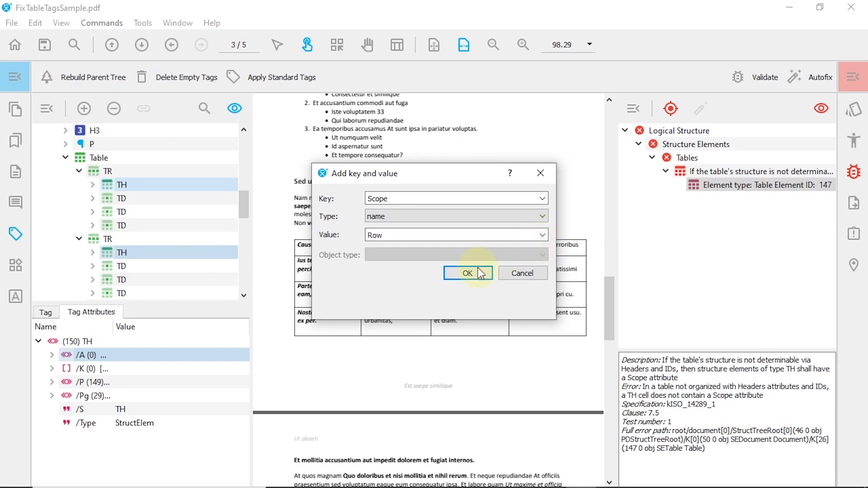
pyautogui.click(467, 273)
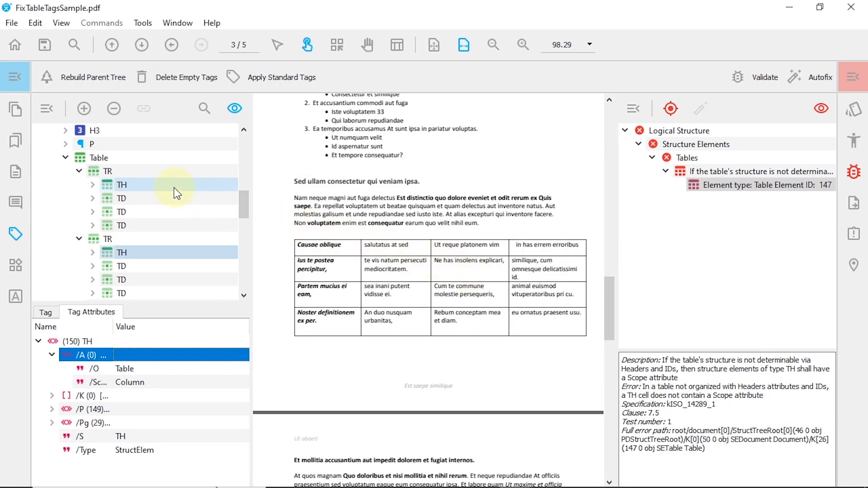
# Step: Collapse the corrected Table tag, validate the document again and dismiss the validation message
pyautogui.click(65, 158)
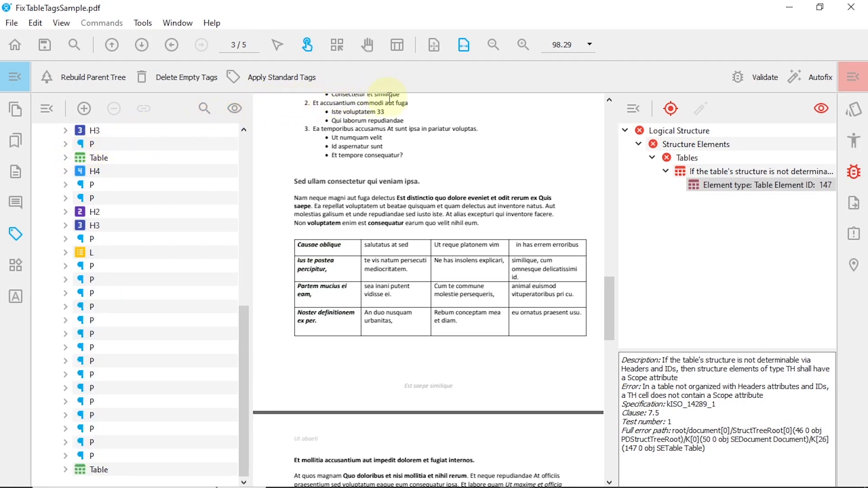
pyautogui.click(741, 80)
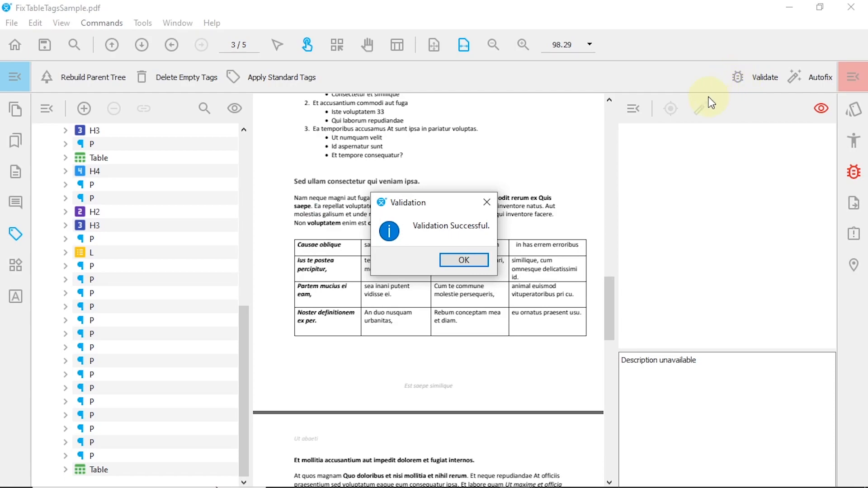
pyautogui.click(464, 260)
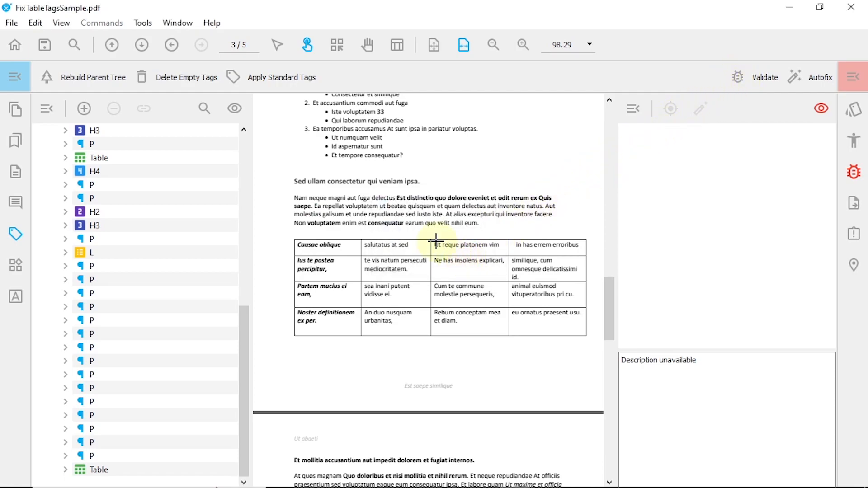
# Step: Highlight the tags of the whole document and check how the content on page 5 is tagged
pyautogui.click(243, 137)
pyautogui.click(135, 144)
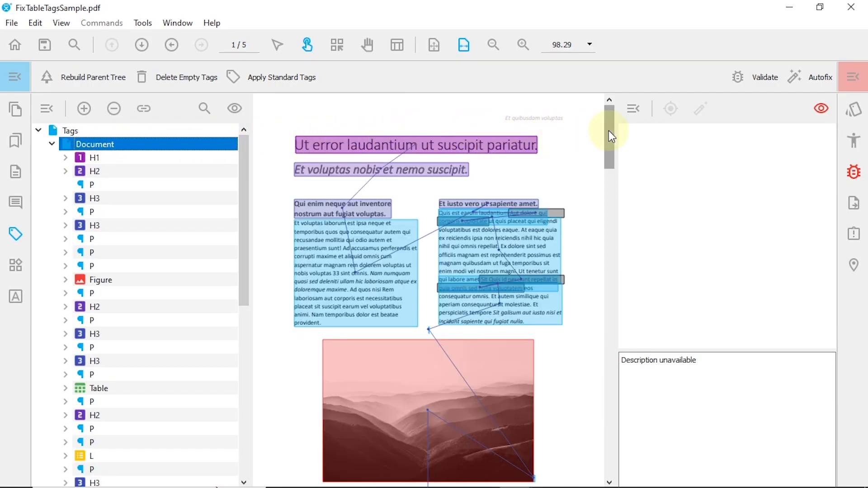
pyautogui.moveTo(608, 131); pyautogui.dragTo(613, 436)
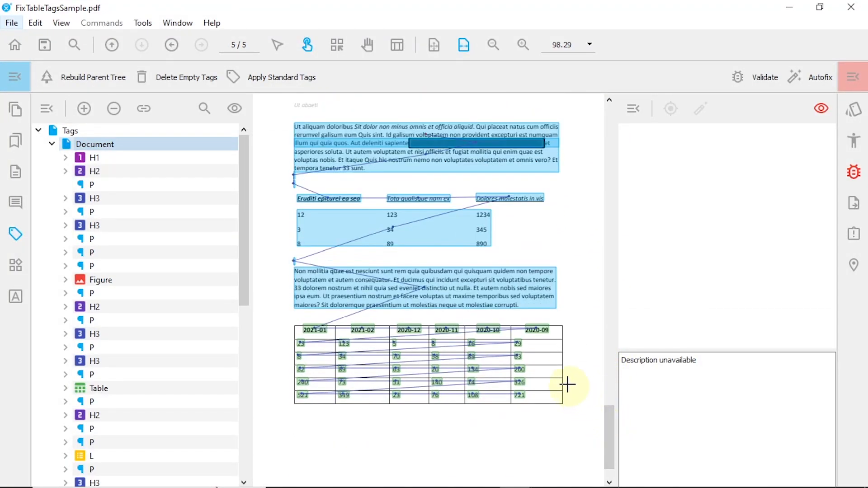
pyautogui.click(418, 225)
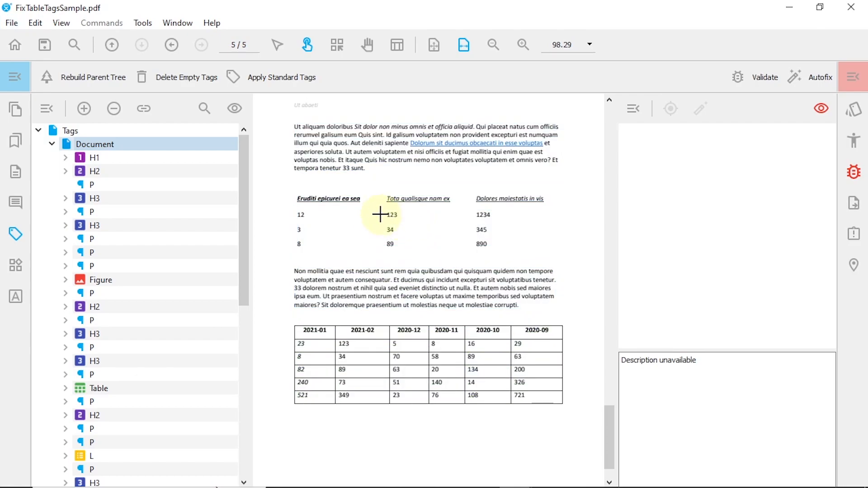
# Step: Locate the P tag that holds the borderless "Eruditi epicurei ea sea" table on page 5 and delete it
pyautogui.moveTo(293, 190); pyautogui.dragTo(554, 255)
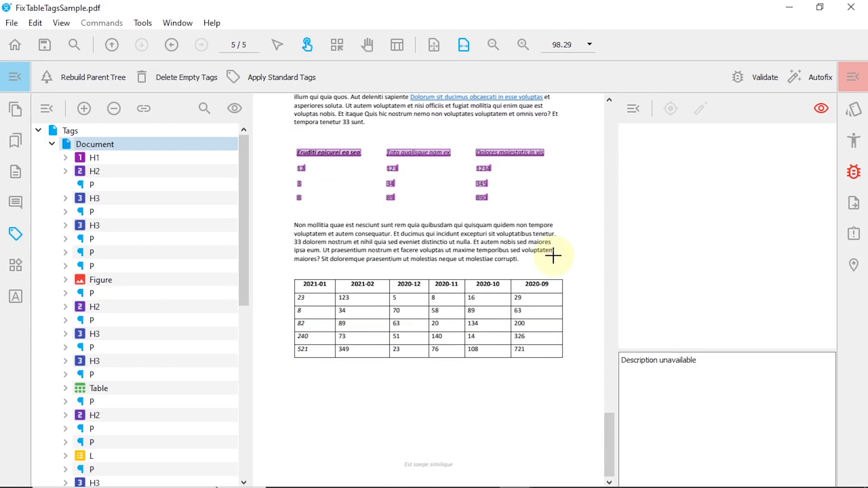
pyautogui.rightClick(411, 177)
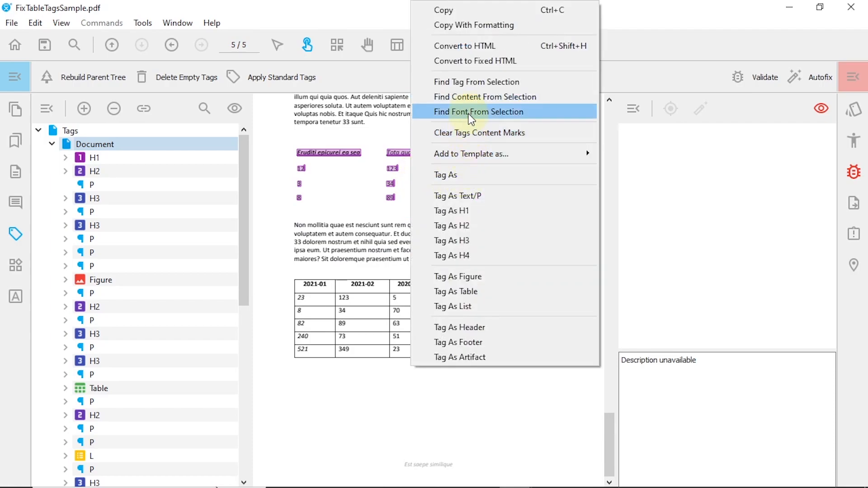
pyautogui.click(469, 85)
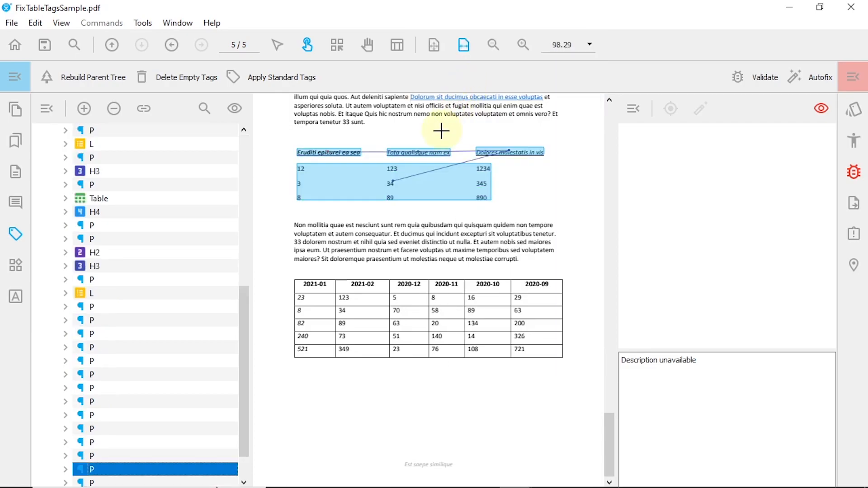
pyautogui.scroll(-3, 247, 475)
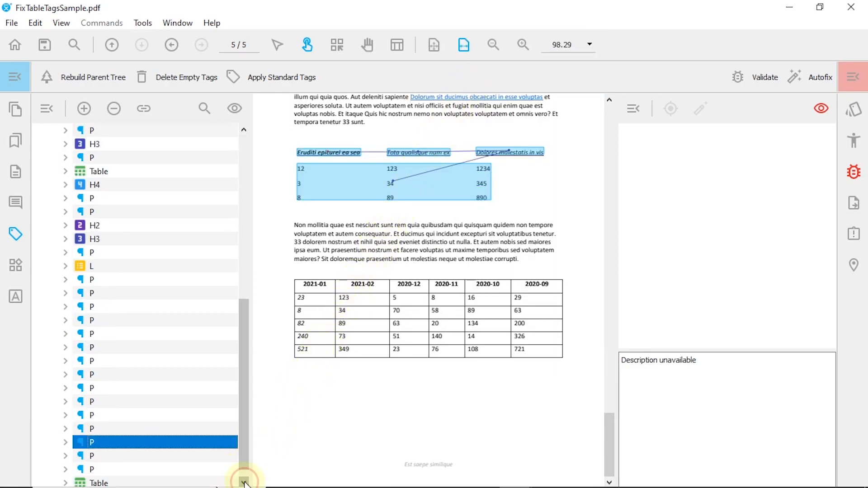
pyautogui.rightClick(112, 428)
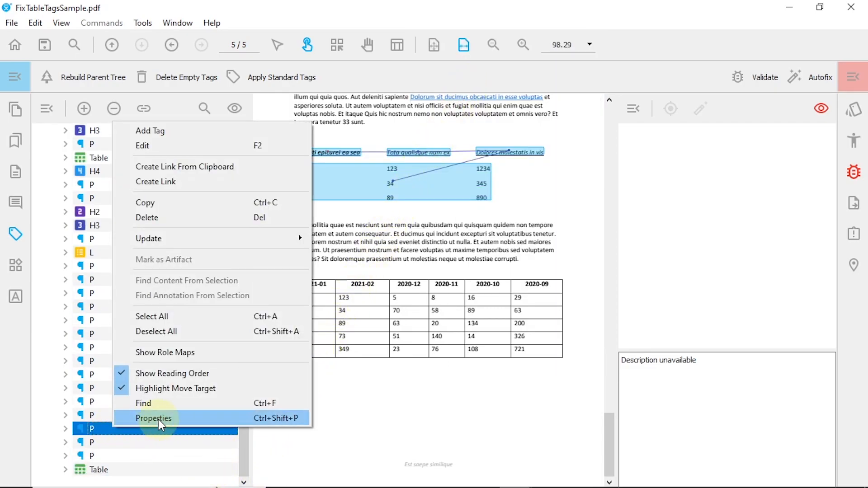
pyautogui.click(173, 218)
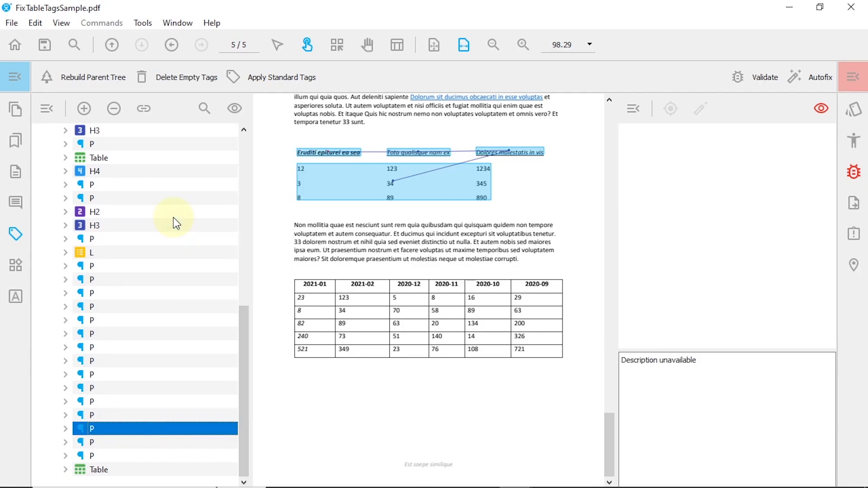
pyautogui.click(108, 428)
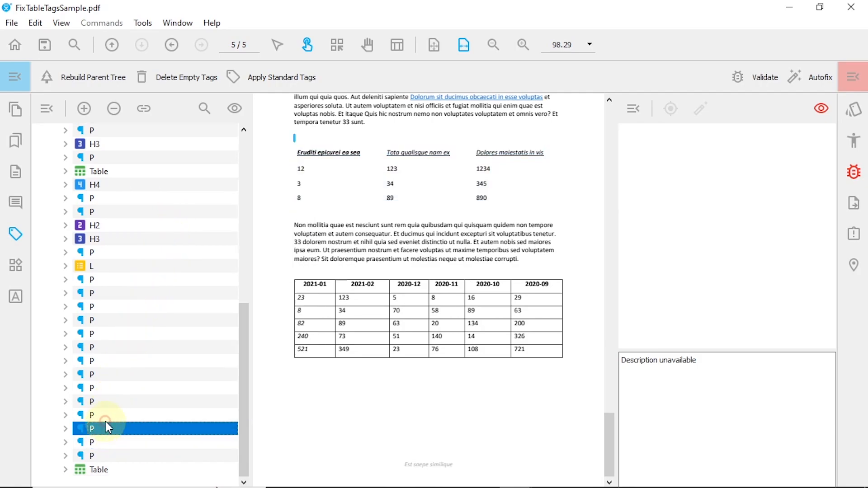
# Step: Tag the borderless three-column table content on page 5 as a Table and run the validation again
pyautogui.moveTo(293, 145); pyautogui.dragTo(554, 208)
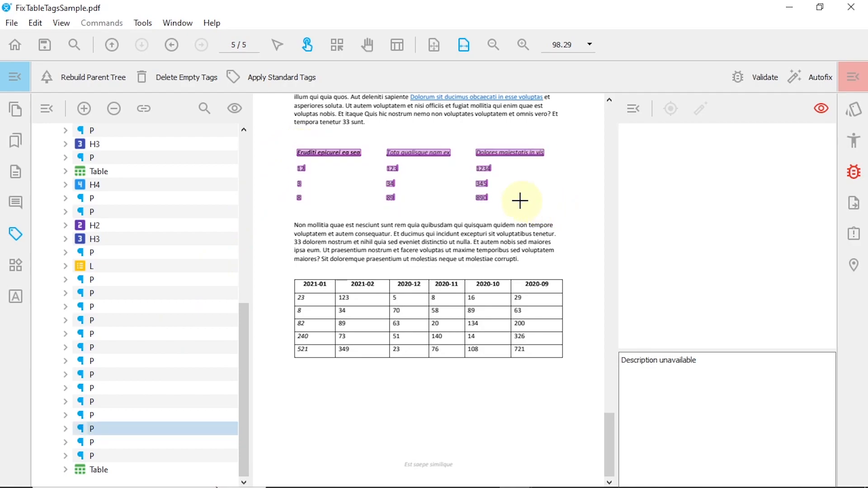
pyautogui.rightClick(409, 173)
pyautogui.click(455, 291)
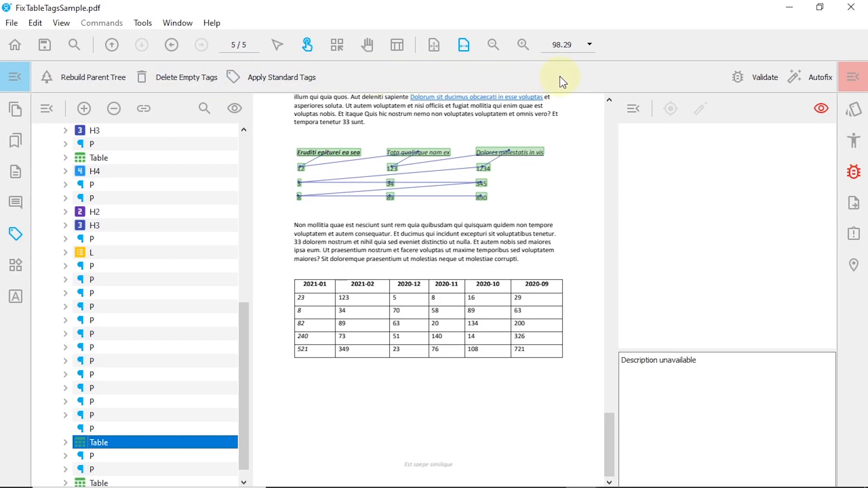
pyautogui.click(739, 80)
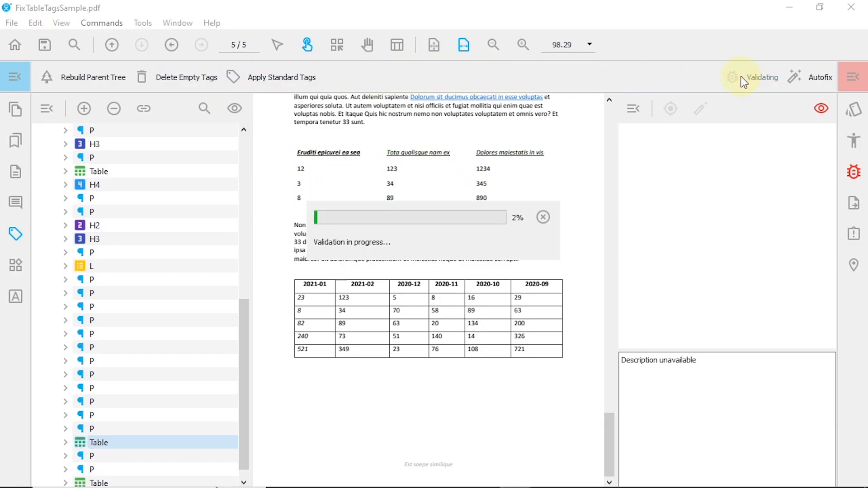